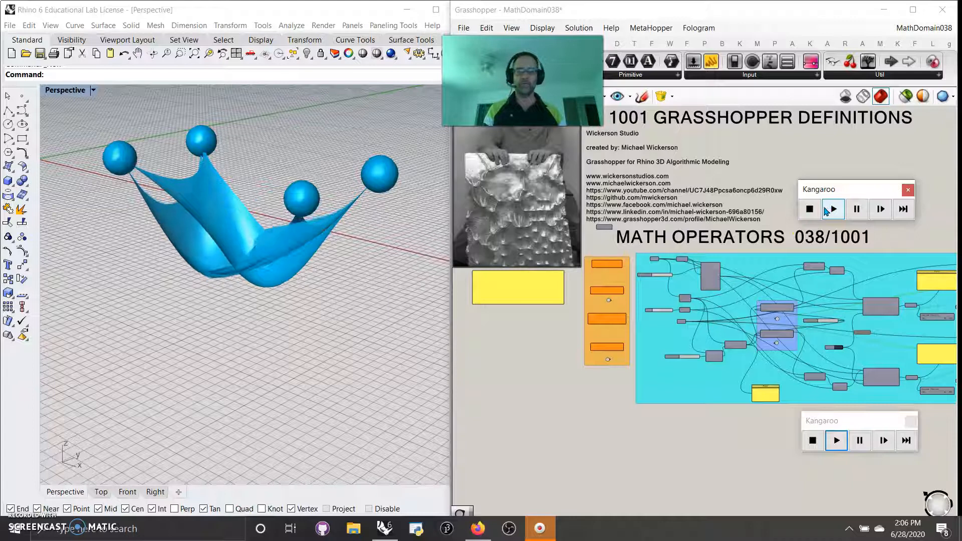
- Reset the second Kangaroo simulation and run it again
{"action": "left_click", "coordinate": [814, 442]}
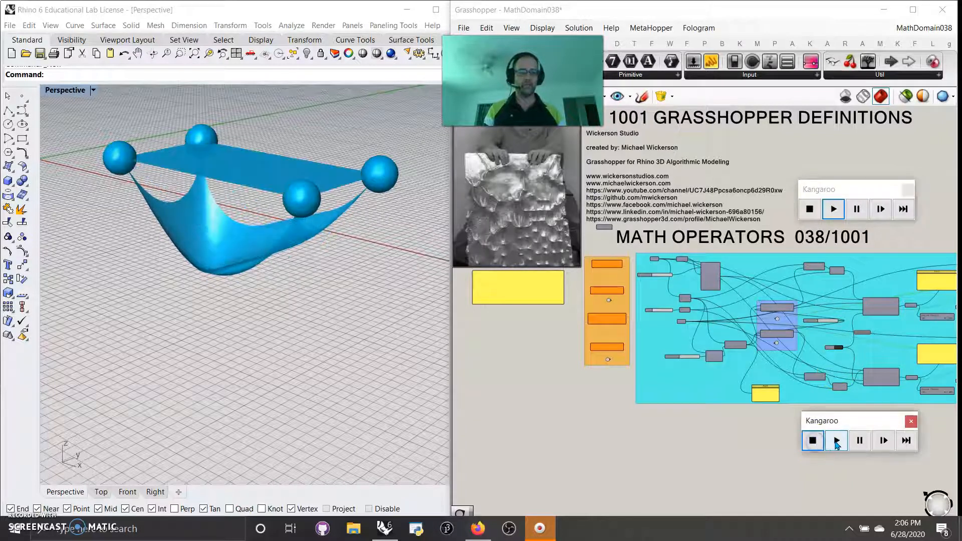
{"action": "left_click", "coordinate": [826, 443]}
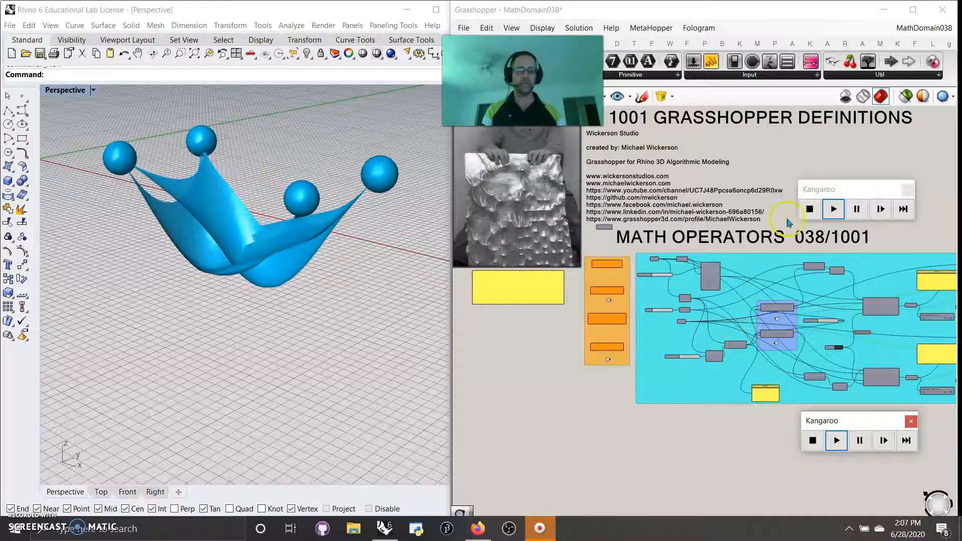
- Move both Kangaroo control windows off the definition canvas into the empty area of the Rhino viewport
{"action": "scroll", "coordinate": [613, 298], "scroll_direction": "up", "scroll_amount": 5}
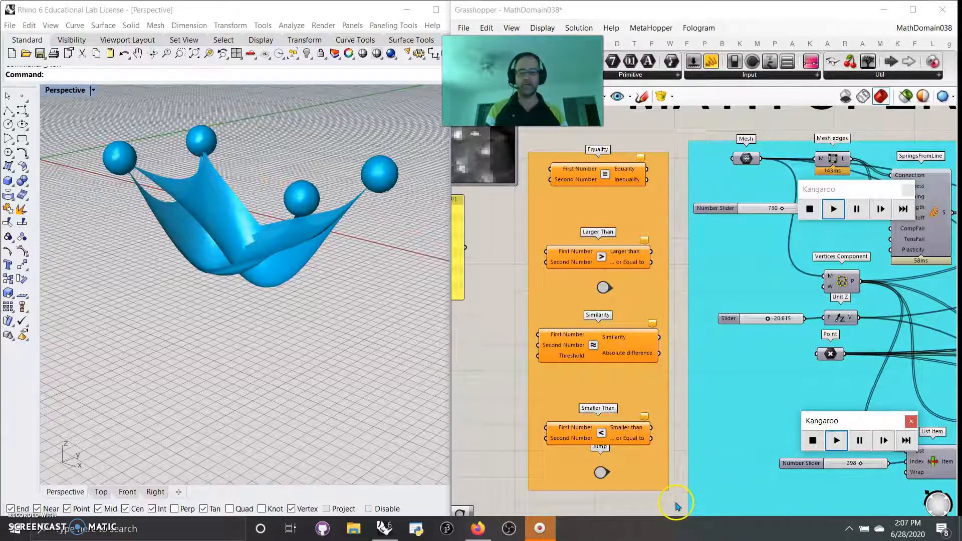
{"action": "right_click_drag", "start_coordinate": [677, 506], "coordinate": [487, 448]}
{"action": "scroll", "coordinate": [596, 399], "scroll_direction": "down", "scroll_amount": 1}
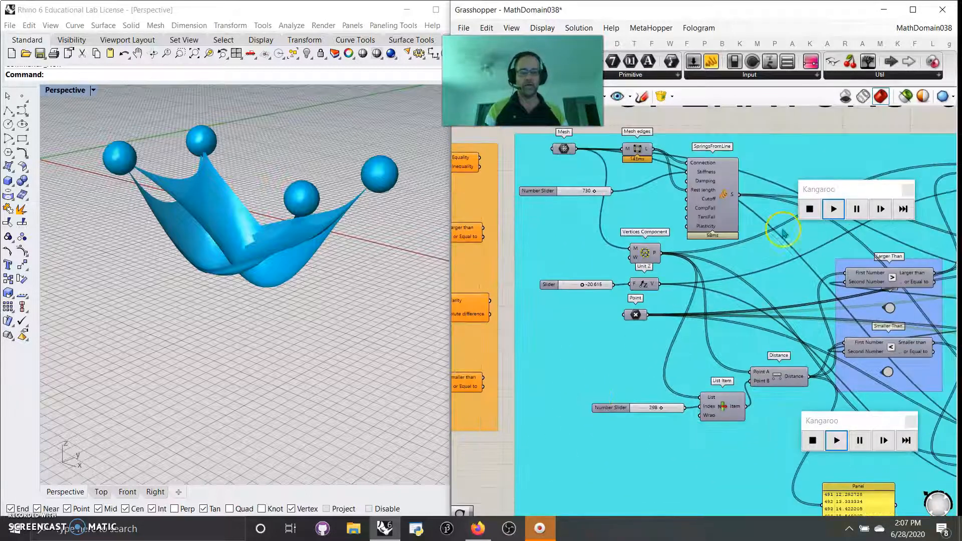
{"action": "left_click_drag", "start_coordinate": [860, 190], "coordinate": [387, 276]}
{"action": "left_click_drag", "start_coordinate": [865, 421], "coordinate": [393, 380]}
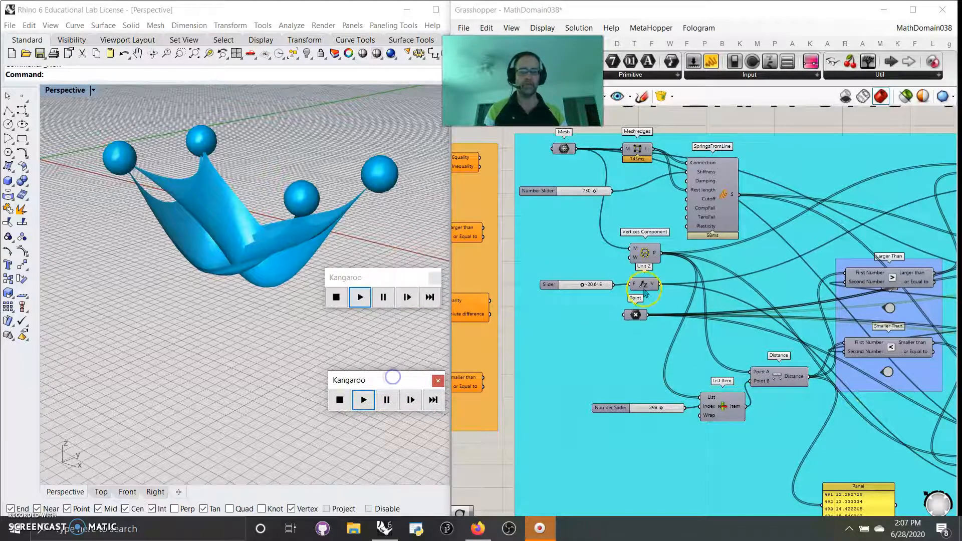
- Limit the preview to selected components and show only the Mesh parameter's geometry in the viewport
{"action": "scroll", "coordinate": [646, 285], "scroll_direction": "up", "scroll_amount": 4}
{"action": "right_click_drag", "start_coordinate": [567, 215], "coordinate": [551, 273]}
{"action": "right_click", "coordinate": [551, 273]}
{"action": "left_click", "coordinate": [602, 344]}
{"action": "right_click_drag", "start_coordinate": [627, 213], "coordinate": [611, 398]}
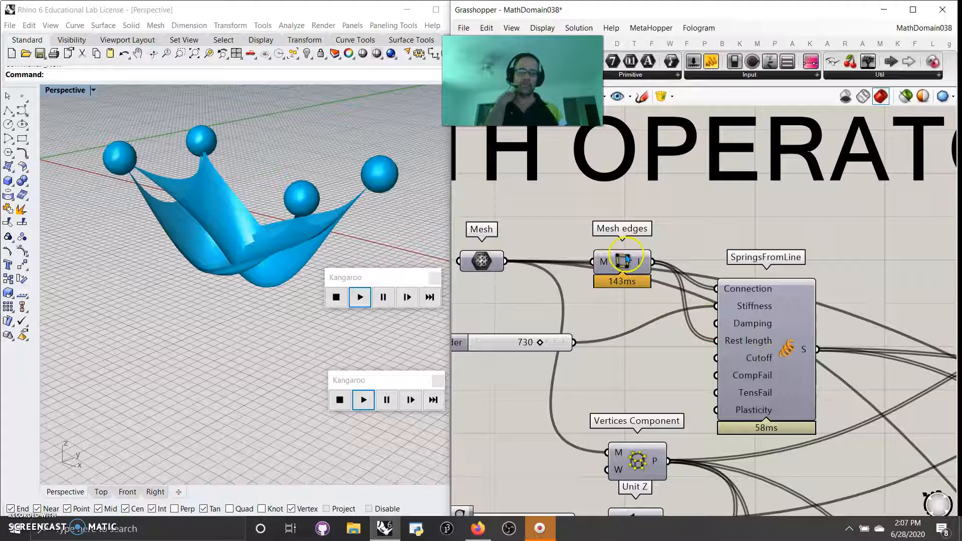
{"action": "left_click", "coordinate": [484, 263]}
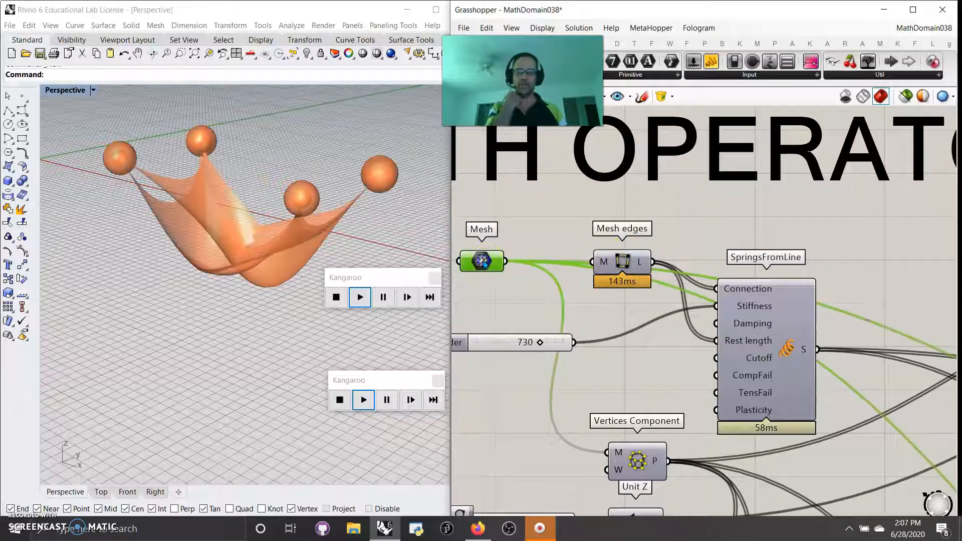
{"action": "left_click", "coordinate": [905, 97]}
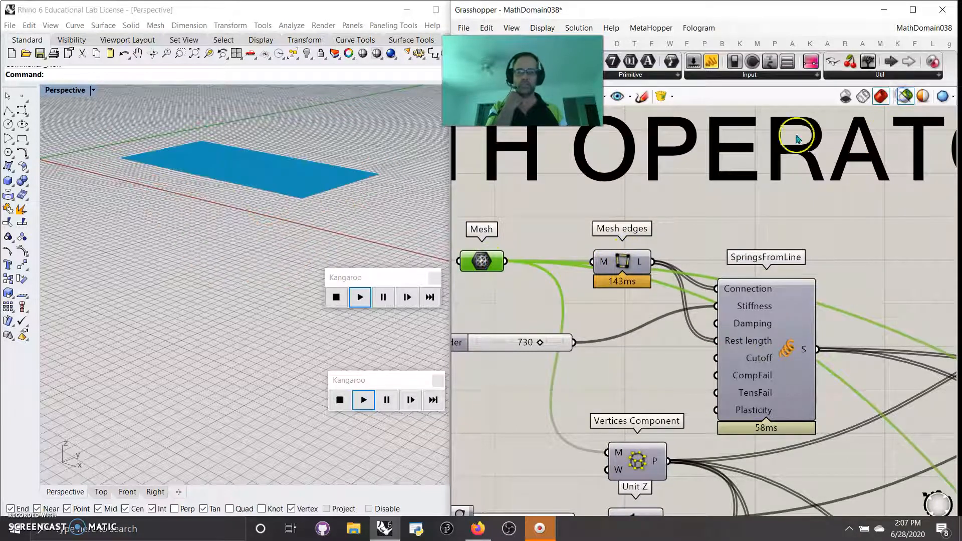
- Preview the Mesh edges, SpringsFromLine and Vertices Component outputs one at a time
{"action": "left_click", "coordinate": [621, 262]}
{"action": "left_click", "coordinate": [760, 352]}
{"action": "right_click_drag", "start_coordinate": [636, 412], "coordinate": [618, 219]}
{"action": "left_click", "coordinate": [618, 283]}
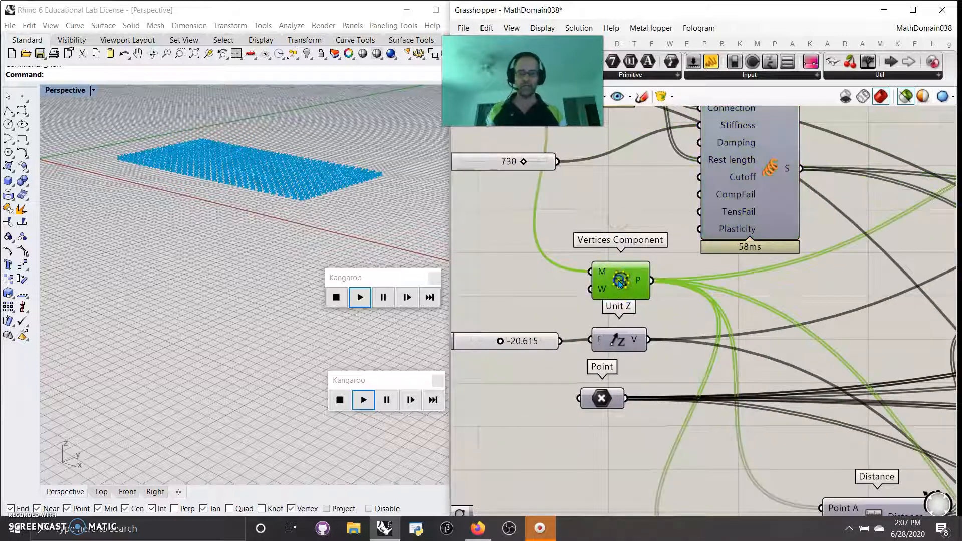
- Trace the vertices wires through the Cull Pattern and UnaryForce components and preview the upper KangarooPhysics result on its own
{"action": "scroll", "coordinate": [694, 398], "scroll_direction": "down", "scroll_amount": 3}
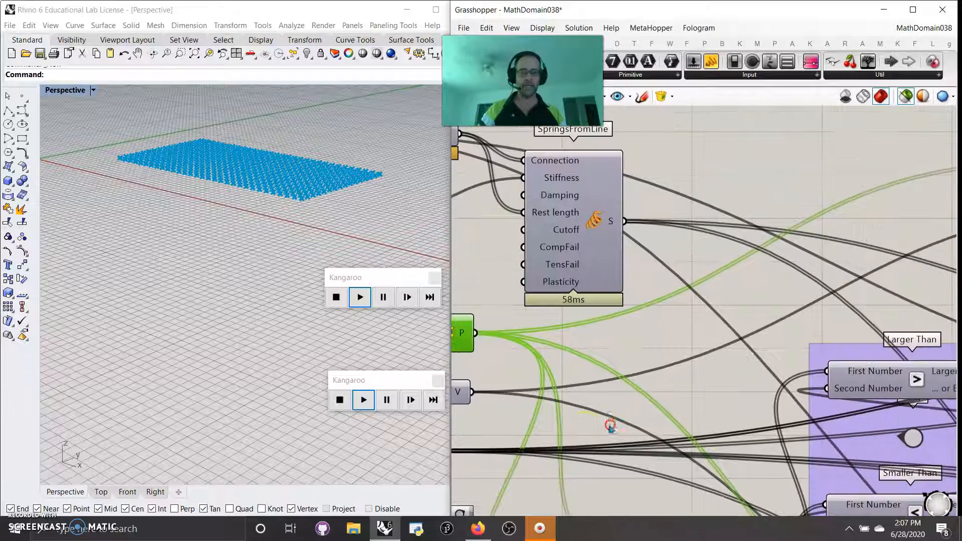
{"action": "scroll", "coordinate": [679, 388], "scroll_direction": "down", "scroll_amount": 2}
{"action": "right_click_drag", "start_coordinate": [687, 384], "coordinate": [527, 352]}
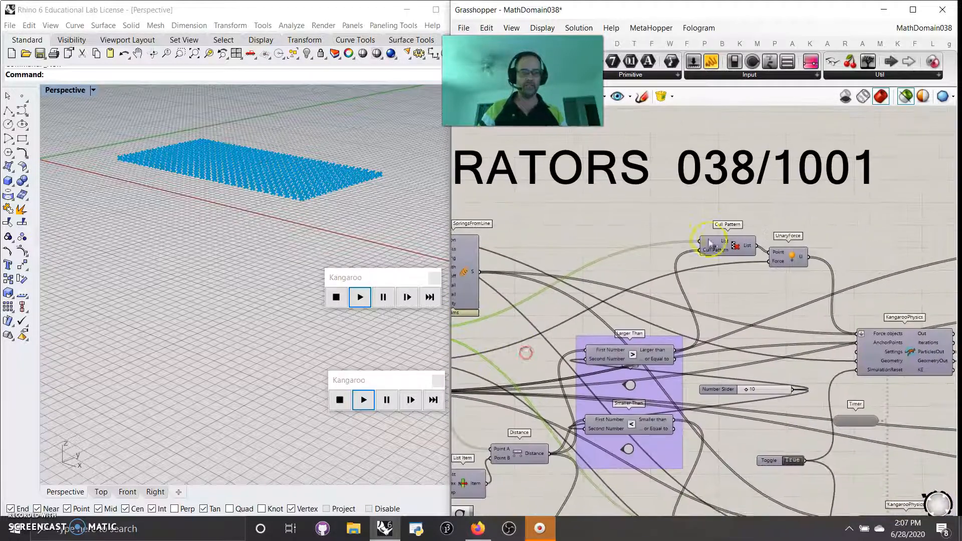
{"action": "right_click_drag", "start_coordinate": [751, 339], "coordinate": [706, 243]}
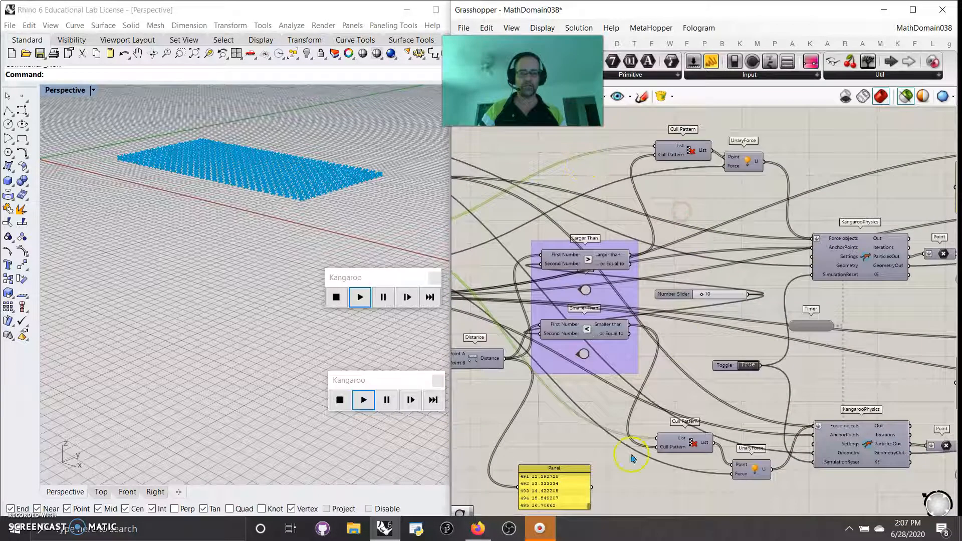
{"action": "scroll", "coordinate": [850, 256], "scroll_direction": "up", "scroll_amount": 2}
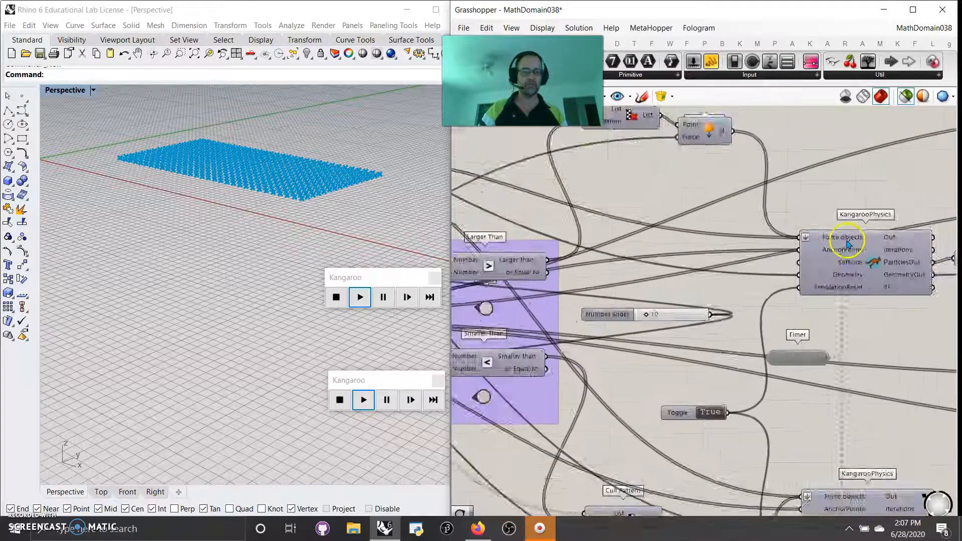
{"action": "left_click", "coordinate": [855, 269]}
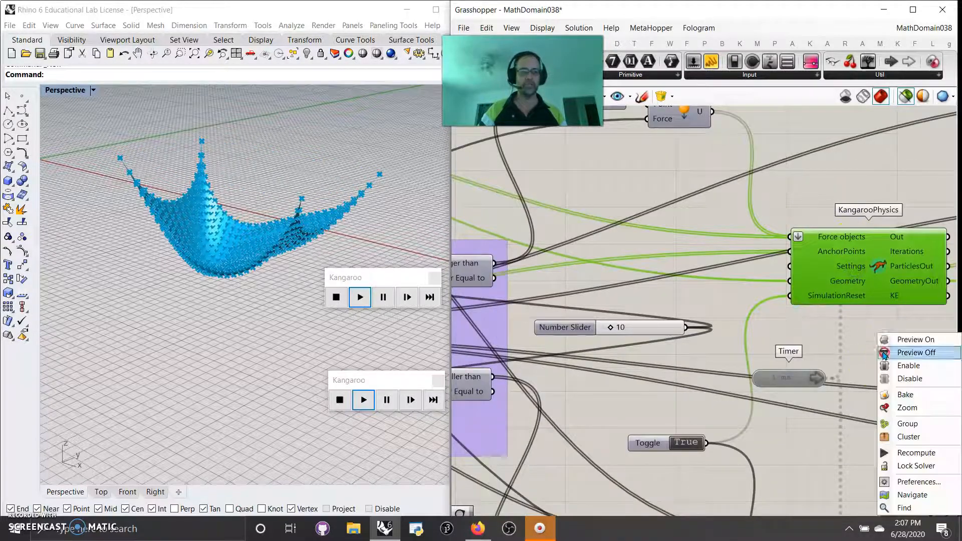
{"action": "right_click", "coordinate": [881, 359]}
{"action": "right_click_drag", "start_coordinate": [646, 414], "coordinate": [689, 233]}
{"action": "right_click_drag", "start_coordinate": [633, 303], "coordinate": [593, 459]}
{"action": "left_click", "coordinate": [806, 242]}
{"action": "left_click_drag", "start_coordinate": [827, 240], "coordinate": [824, 256]}
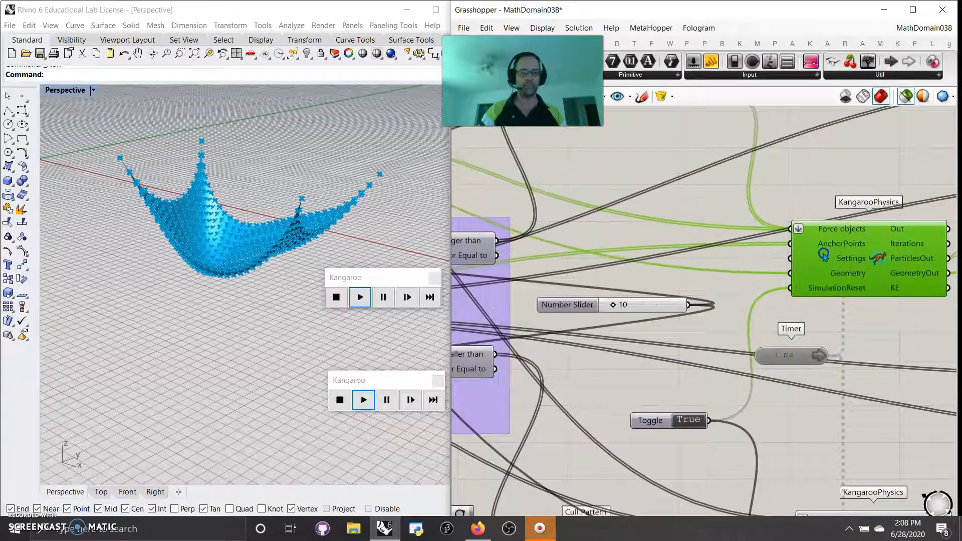
- Preview the Point parameter's anchor points on their own and trace their wires toward the Larger Than and Smaller Than components
{"action": "right_click_drag", "start_coordinate": [605, 259], "coordinate": [858, 258]}
{"action": "right_click_drag", "start_coordinate": [570, 336], "coordinate": [868, 296]}
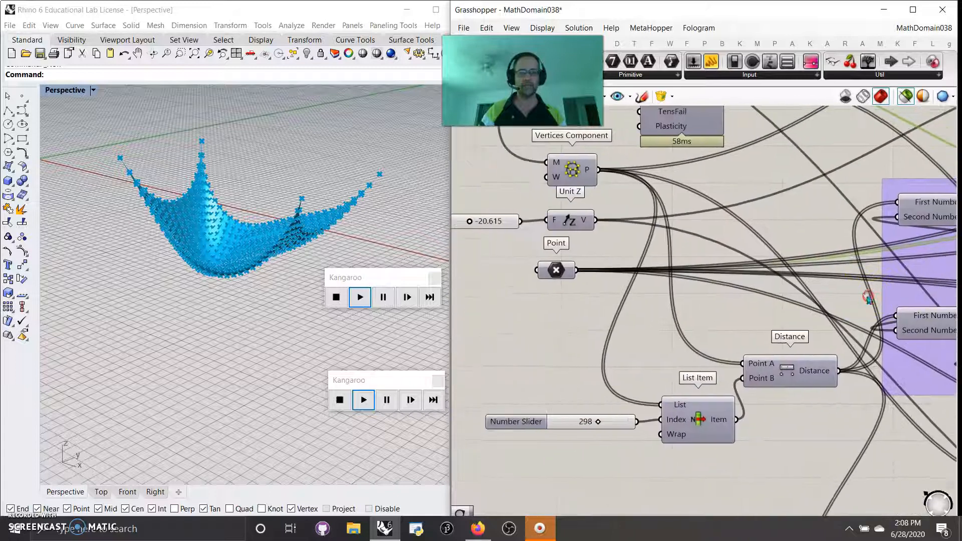
{"action": "left_click_drag", "start_coordinate": [555, 273], "coordinate": [569, 280]}
{"action": "right_click_drag", "start_coordinate": [726, 322], "coordinate": [489, 347]}
{"action": "right_click_drag", "start_coordinate": [770, 289], "coordinate": [566, 280]}
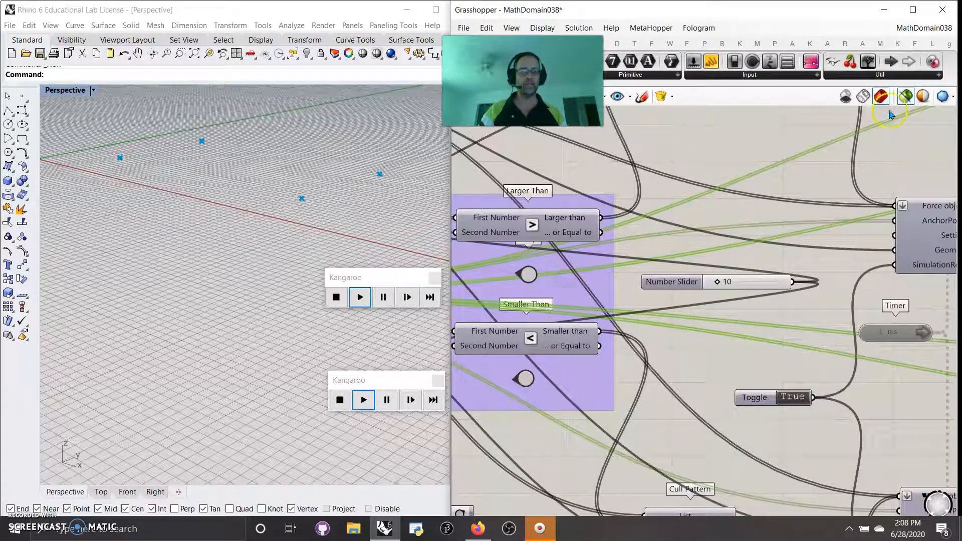
- Restore the full preview and examine the output chain from KangarooPhysics to the upper Mesh Sphere component
{"action": "left_click", "coordinate": [905, 97]}
{"action": "right_click_drag", "start_coordinate": [867, 291], "coordinate": [664, 251]}
{"action": "right_click_drag", "start_coordinate": [814, 366], "coordinate": [788, 213]}
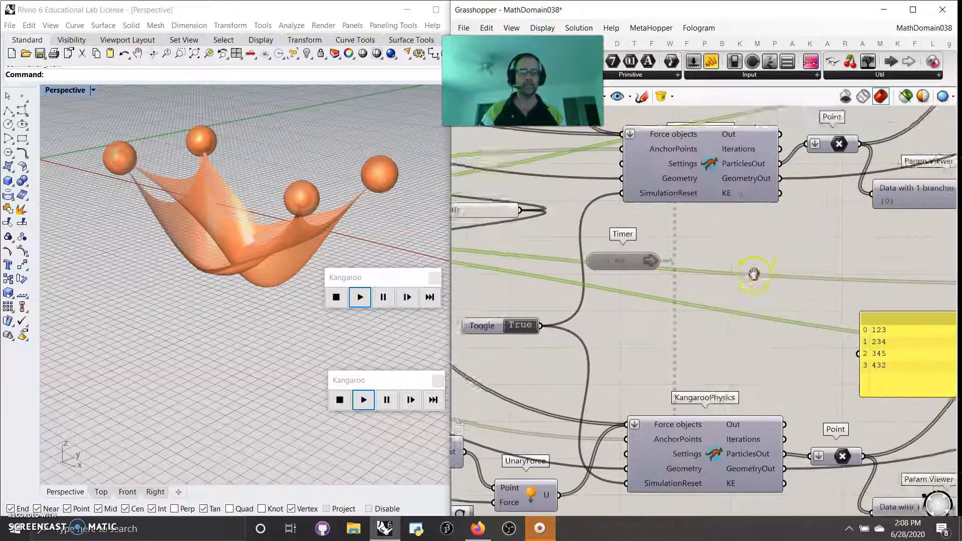
{"action": "scroll", "coordinate": [751, 291], "scroll_direction": "down", "scroll_amount": 3}
{"action": "right_click_drag", "start_coordinate": [709, 275], "coordinate": [580, 328]}
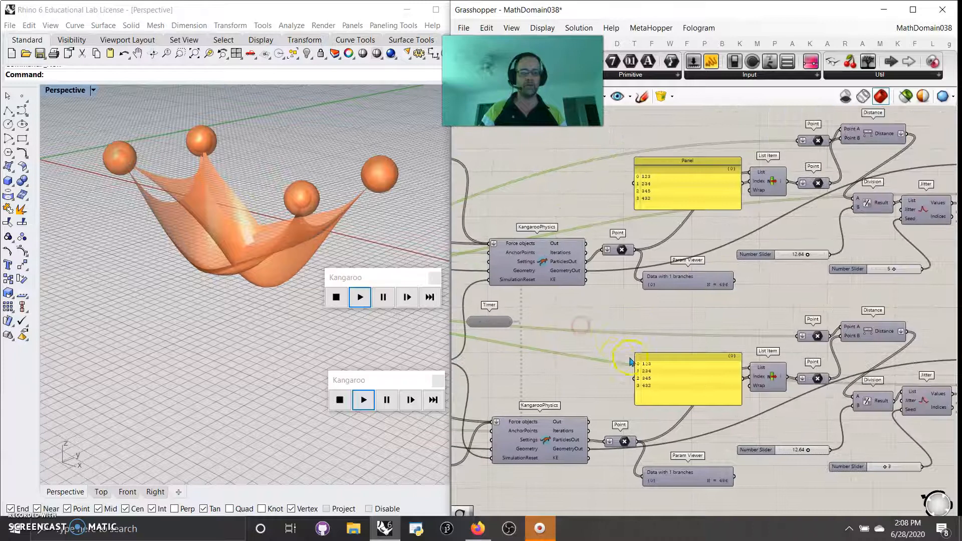
{"action": "right_click_drag", "start_coordinate": [630, 361], "coordinate": [573, 339]}
{"action": "right_click_drag", "start_coordinate": [747, 275], "coordinate": [655, 316]}
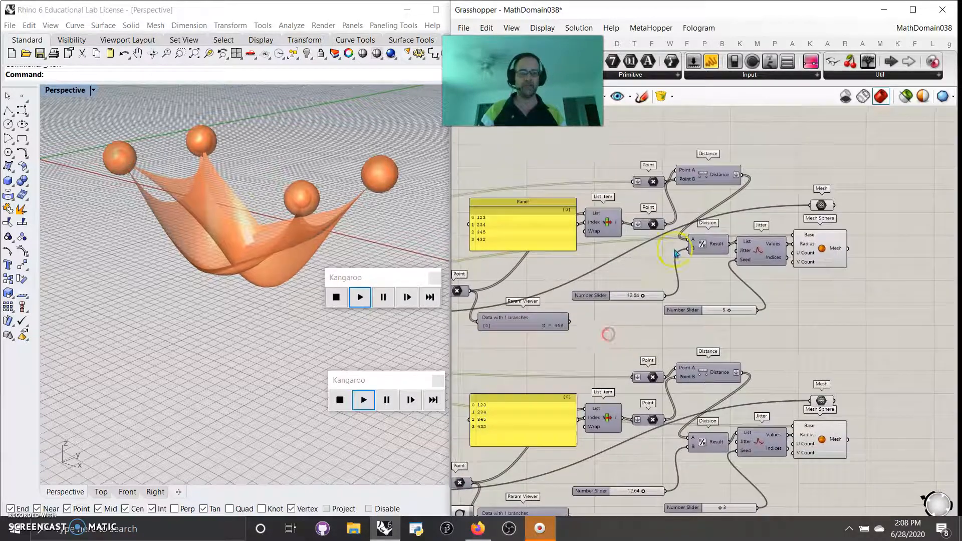
{"action": "left_click", "coordinate": [829, 249]}
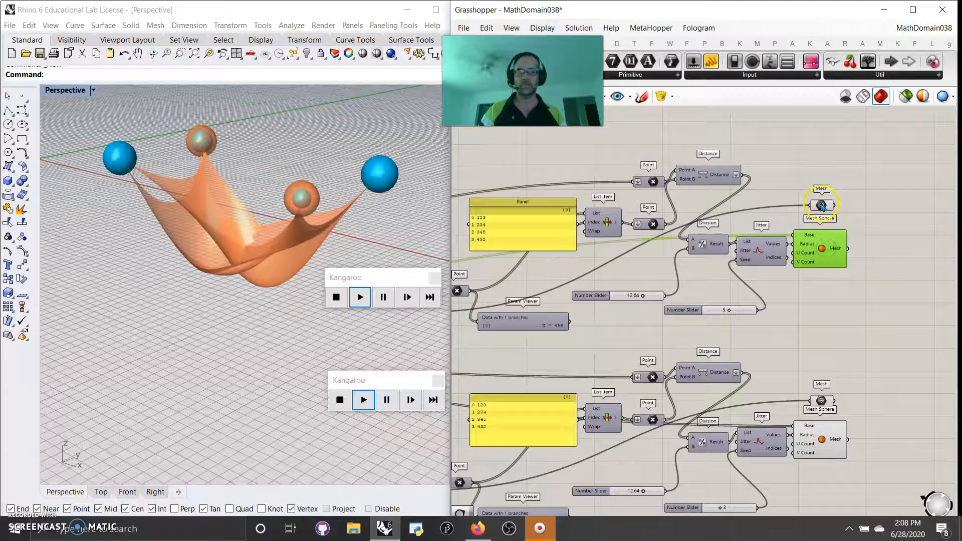
{"action": "mouse_move", "coordinate": [822, 207]}
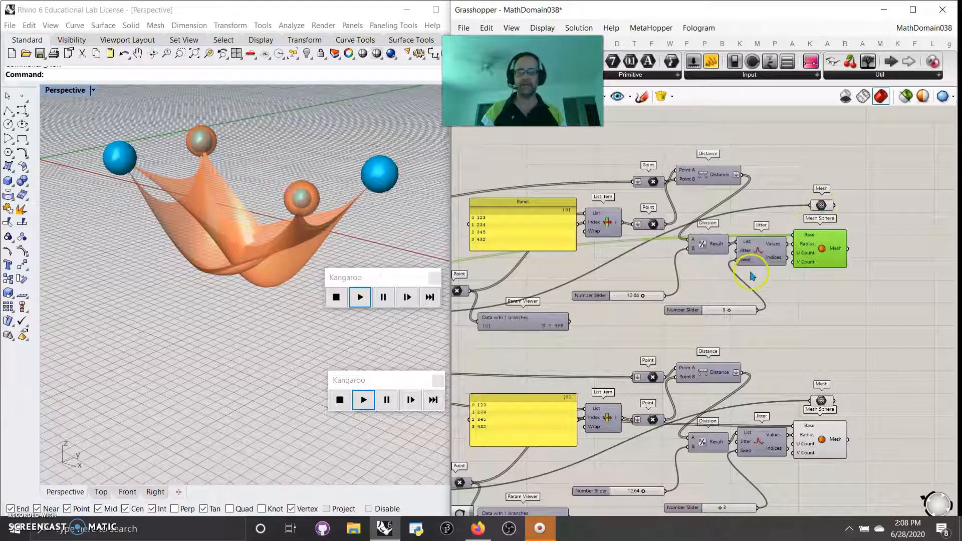
- Run both Kangaroo simulations again from their control windows
{"action": "right_click_drag", "start_coordinate": [666, 340], "coordinate": [875, 315]}
{"action": "right_click_drag", "start_coordinate": [634, 342], "coordinate": [732, 346]}
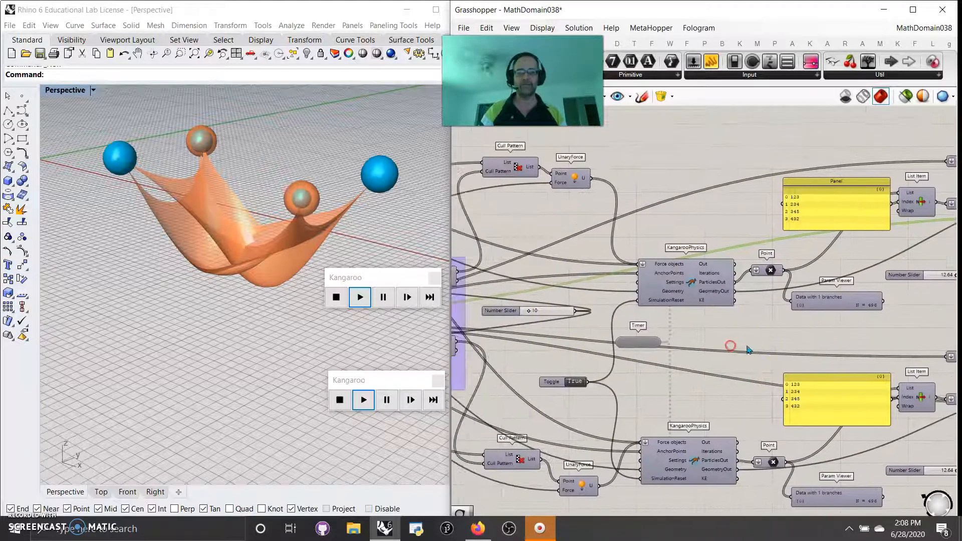
{"action": "left_click", "coordinate": [349, 301]}
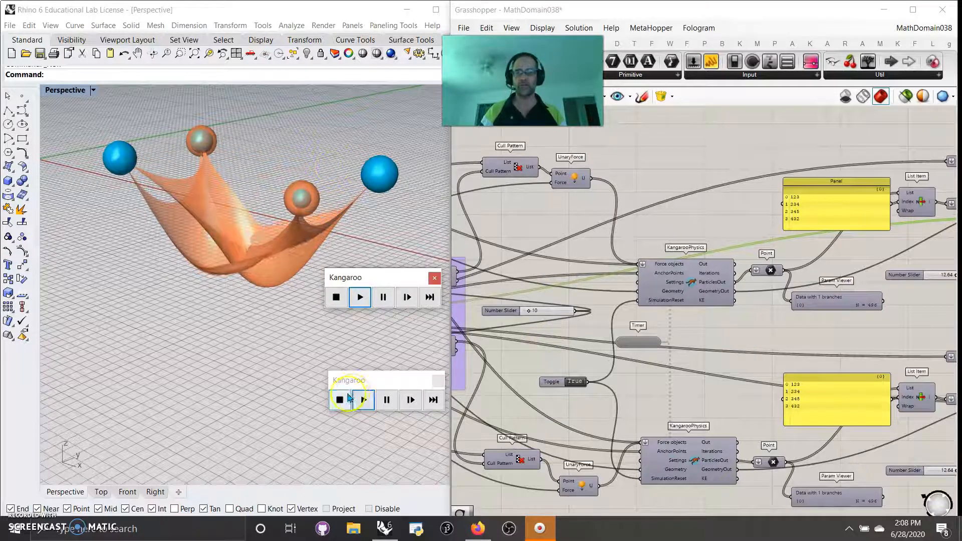
{"action": "left_click", "coordinate": [365, 400]}
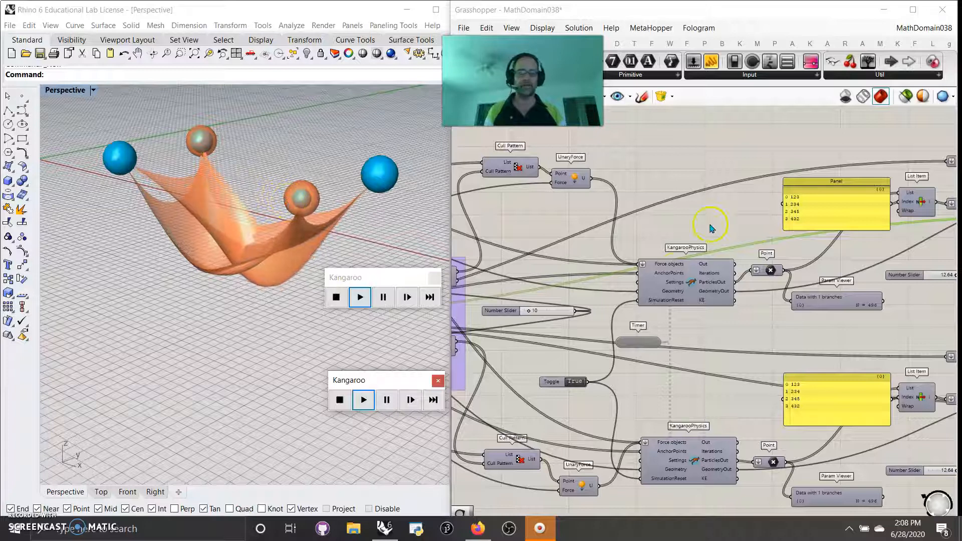
- Examine the KangarooPhysics outputs and trace the definition back to the SpringsFromLine component's connections
{"action": "right_click_drag", "start_coordinate": [877, 334], "coordinate": [706, 313]}
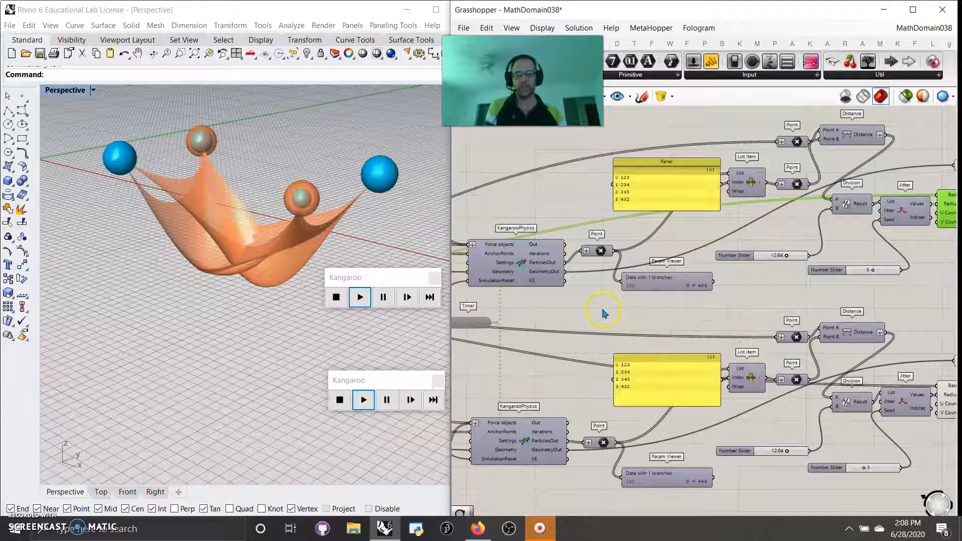
{"action": "right_click_drag", "start_coordinate": [588, 311], "coordinate": [609, 302]}
{"action": "right_click_drag", "start_coordinate": [553, 317], "coordinate": [839, 358]}
{"action": "right_click_drag", "start_coordinate": [777, 367], "coordinate": [719, 384]}
{"action": "scroll", "coordinate": [703, 352], "scroll_direction": "up", "scroll_amount": 2}
{"action": "mouse_move", "coordinate": [599, 417]}
{"action": "right_mouse_down"}
{"action": "mouse_move", "coordinate": [729, 406]}
{"action": "mouse_move", "coordinate": [612, 420]}
{"action": "right_mouse_up"}
{"action": "right_click_drag", "start_coordinate": [525, 200], "coordinate": [640, 251]}
{"action": "left_click", "coordinate": [611, 170]}
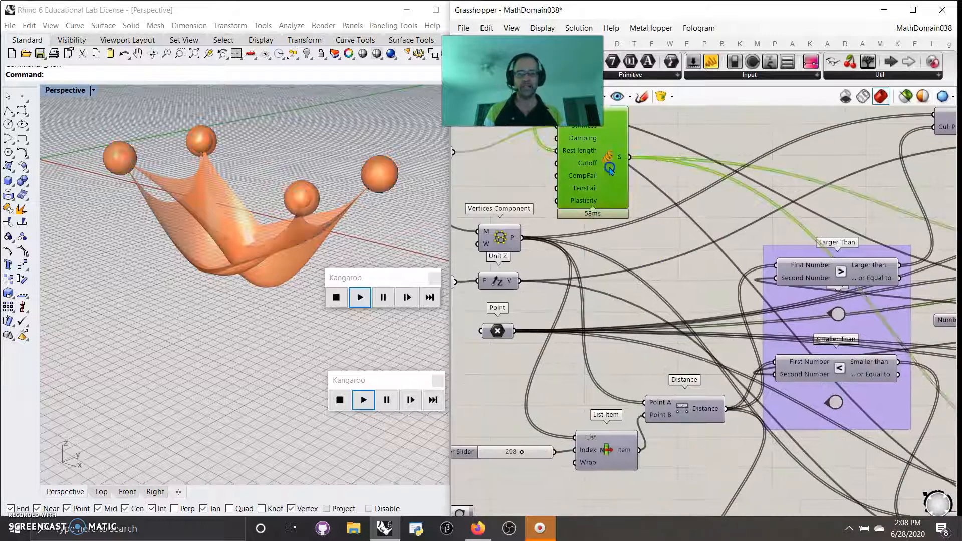
- Select the Vertices Component, Distance and List Item components in turn to examine how they are wired together
{"action": "left_click", "coordinate": [497, 243]}
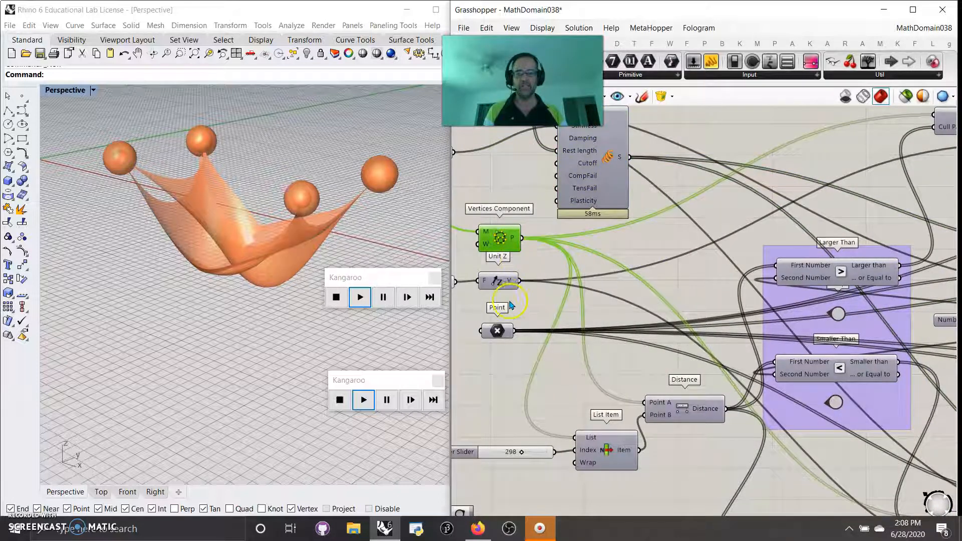
{"action": "right_click_drag", "start_coordinate": [637, 304], "coordinate": [608, 291]}
{"action": "left_click", "coordinate": [669, 397]}
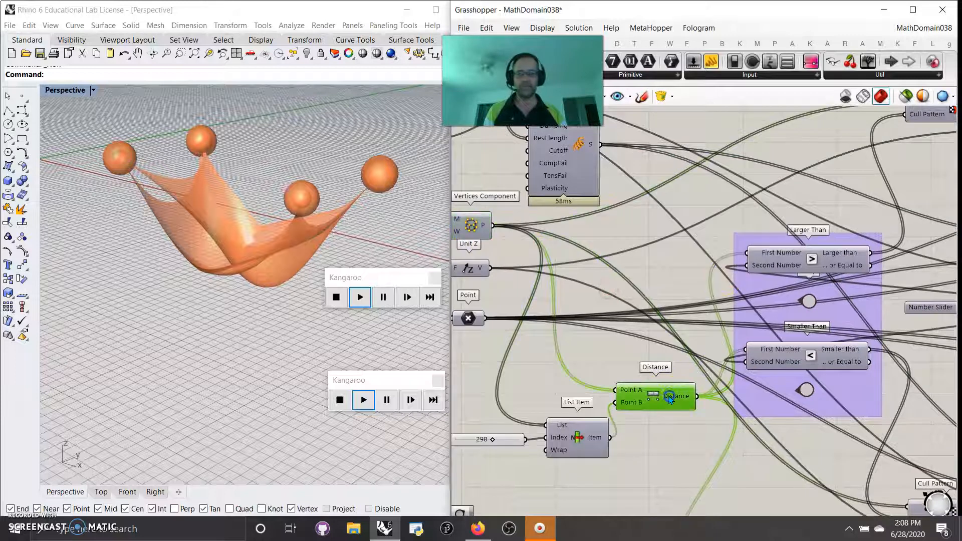
{"action": "left_click", "coordinate": [588, 433]}
{"action": "right_click_drag", "start_coordinate": [523, 312], "coordinate": [647, 354]}
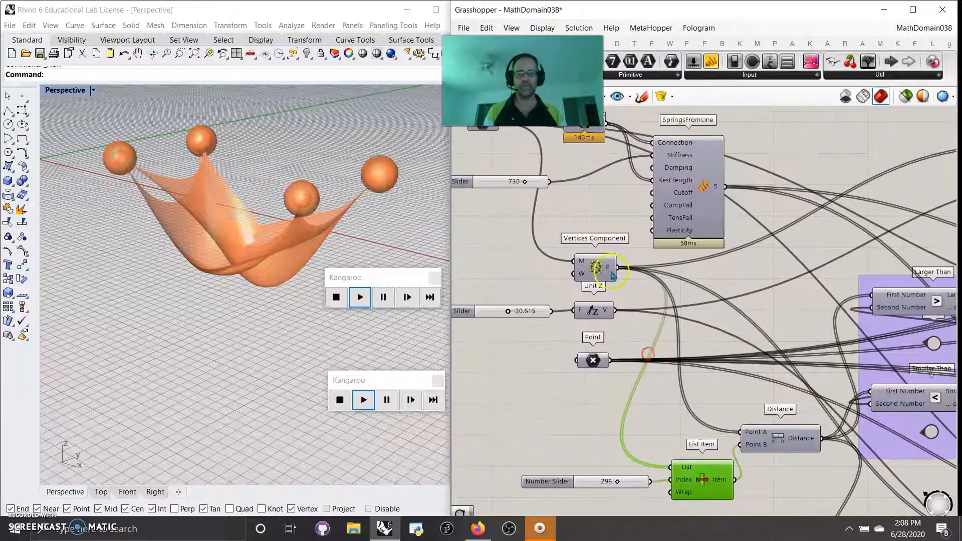
- Preview only the Vertices Component's mesh points and trace their wires to the List Item and Distance components
{"action": "left_click", "coordinate": [906, 97]}
{"action": "right_click_drag", "start_coordinate": [612, 293], "coordinate": [687, 362]}
{"action": "left_click", "coordinate": [673, 342]}
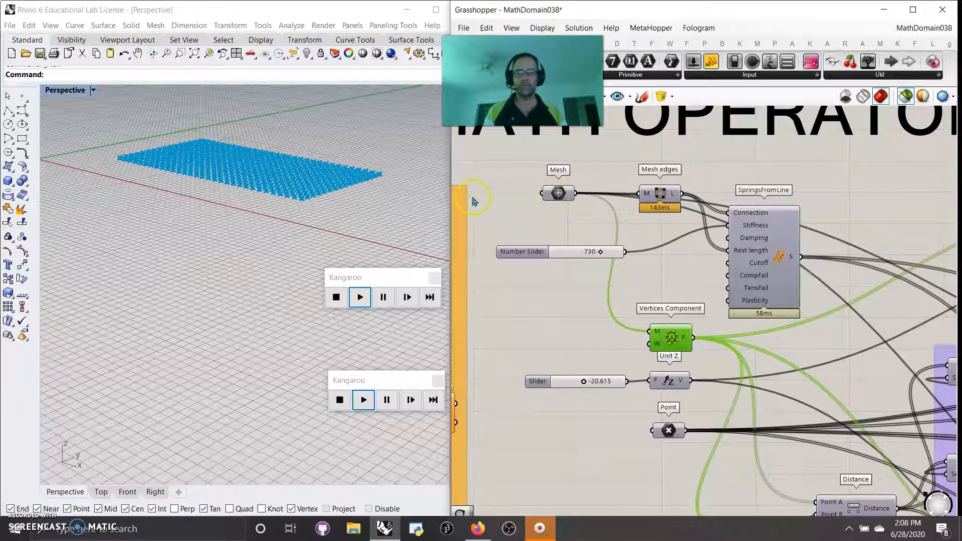
{"action": "right_click_drag", "start_coordinate": [739, 371], "coordinate": [601, 296]}
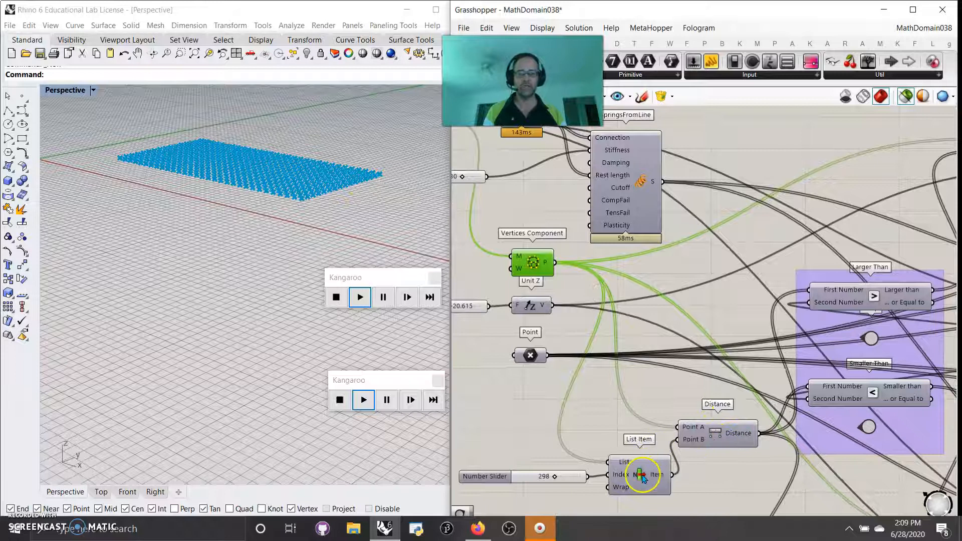
{"action": "right_click_drag", "start_coordinate": [684, 406], "coordinate": [648, 350]}
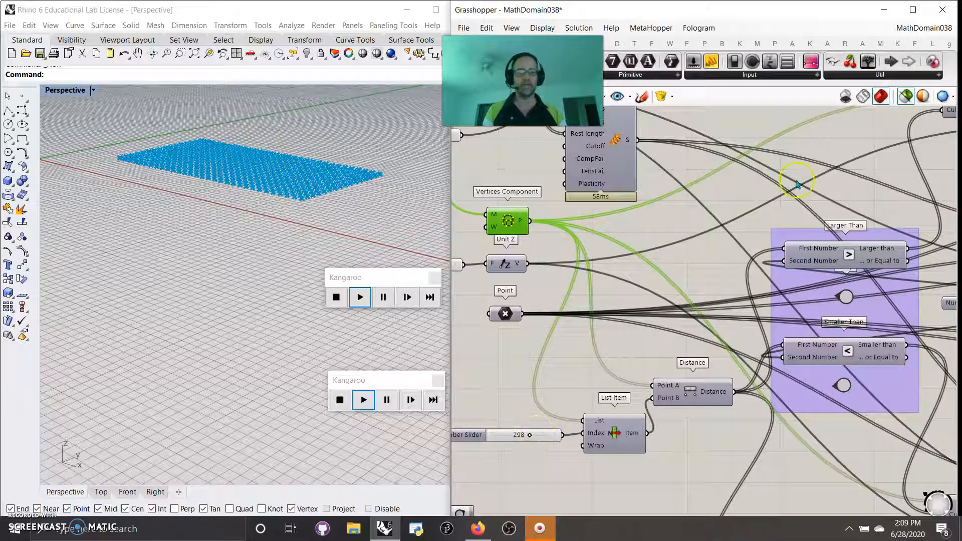
- Restore the preview of all geometry, set the List Item index slider to 306 and run both Kangaroo simulations
{"action": "left_click", "coordinate": [906, 100]}
{"action": "left_click", "coordinate": [573, 442]}
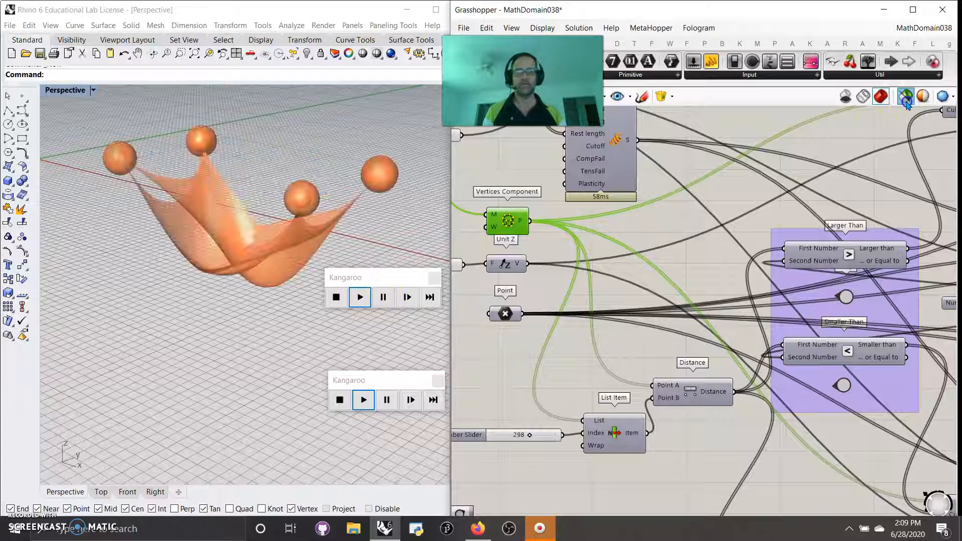
{"action": "left_click_drag", "start_coordinate": [531, 436], "coordinate": [515, 438]}
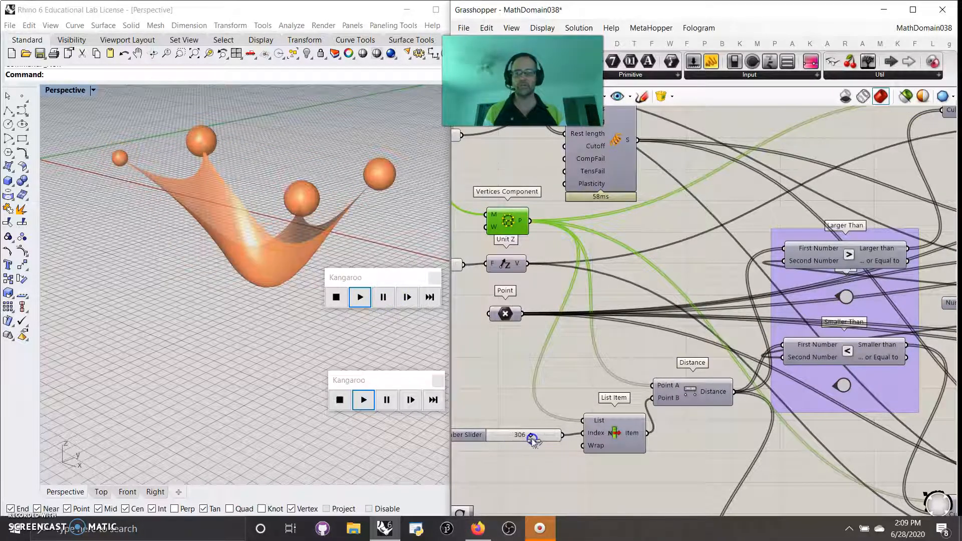
{"action": "left_click", "coordinate": [360, 297]}
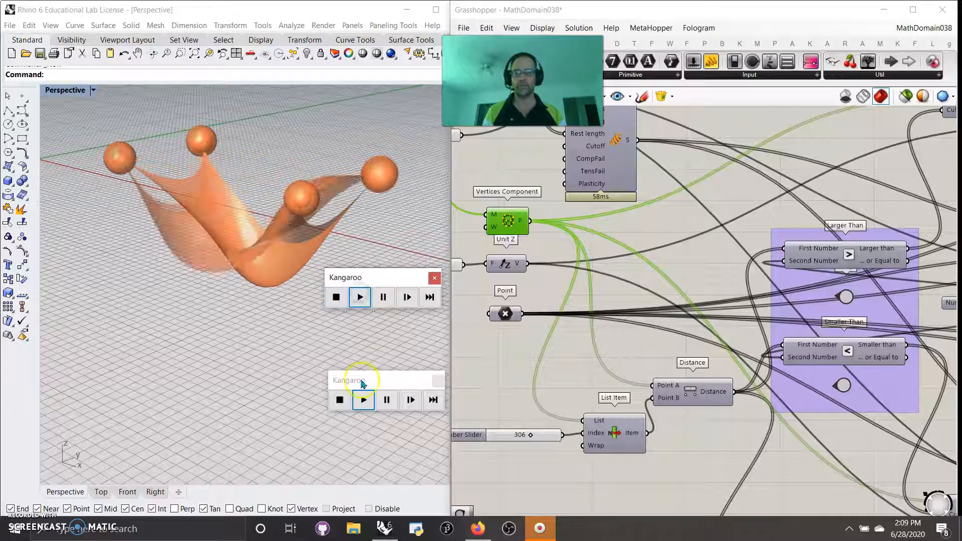
{"action": "left_click", "coordinate": [361, 400]}
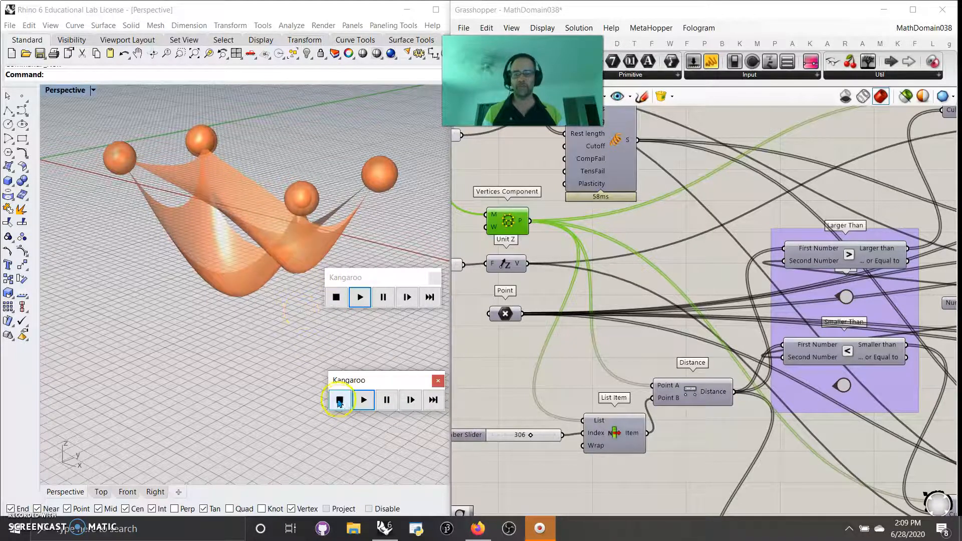
- Set the List Item index slider to 162 and restart the Kangaroo simulation
{"action": "left_click_drag", "start_coordinate": [531, 436], "coordinate": [525, 437]}
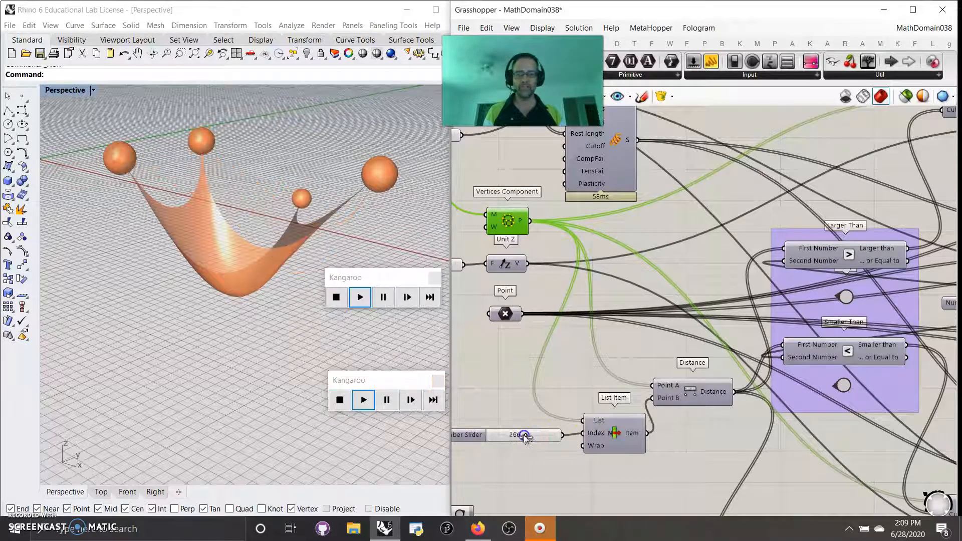
{"action": "left_click", "coordinate": [342, 401]}
{"action": "left_click", "coordinate": [362, 400]}
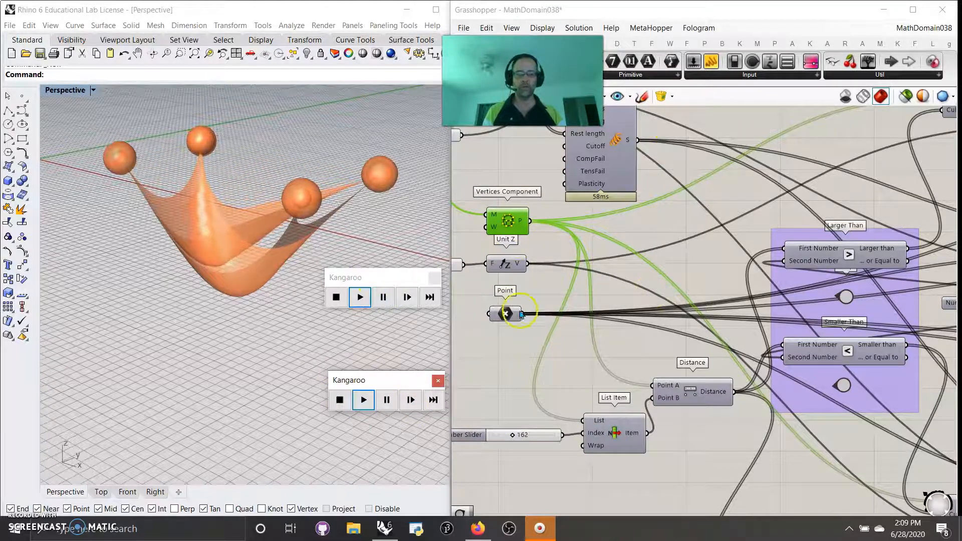
- Set the threshold slider feeding the Larger Than and Smaller Than operators to 74 and run the Kangaroo simulation
{"action": "right_click_drag", "start_coordinate": [677, 349], "coordinate": [545, 345]}
{"action": "right_click_drag", "start_coordinate": [851, 371], "coordinate": [795, 333]}
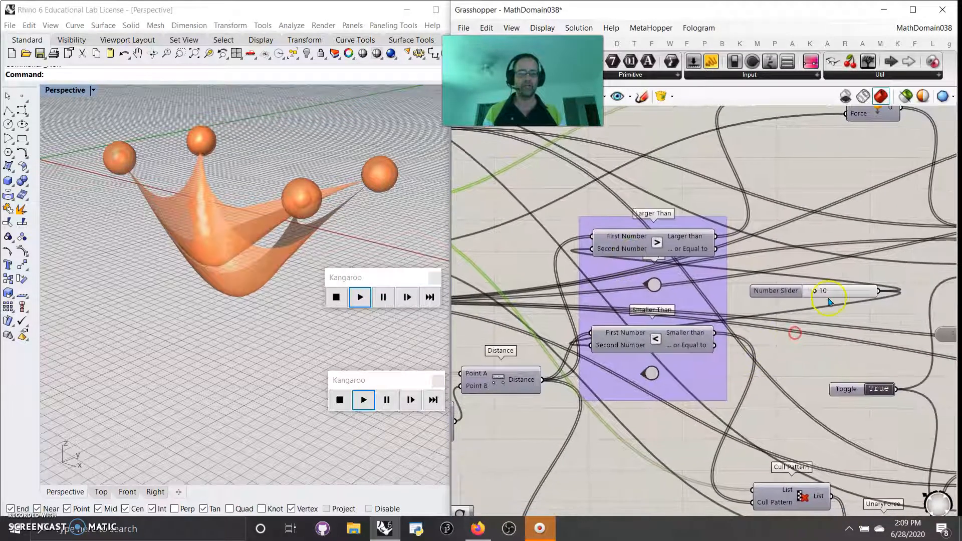
{"action": "right_click_drag", "start_coordinate": [838, 303], "coordinate": [600, 254]}
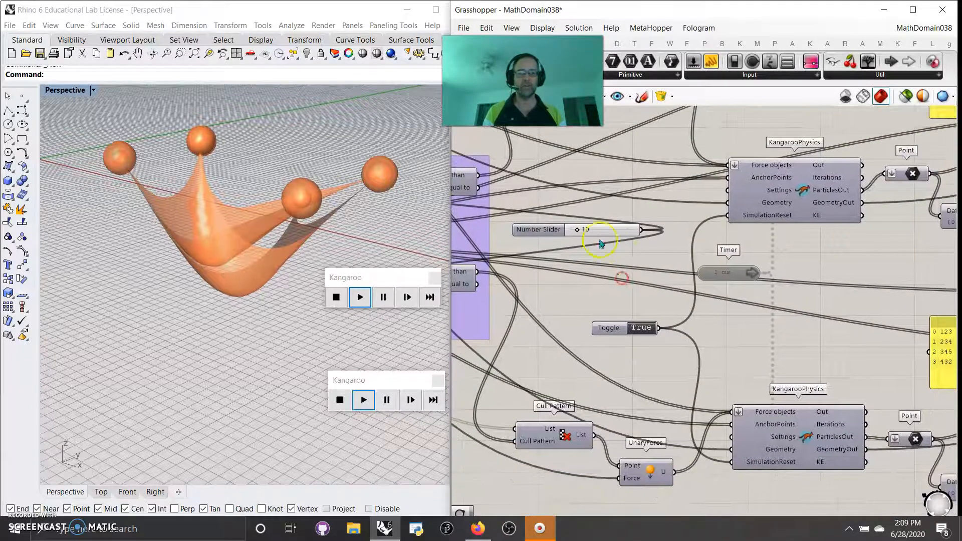
{"action": "mouse_move", "coordinate": [578, 231]}
{"action": "left_mouse_down"}
{"action": "mouse_move", "coordinate": [615, 233]}
{"action": "mouse_move", "coordinate": [579, 236]}
{"action": "left_mouse_up"}
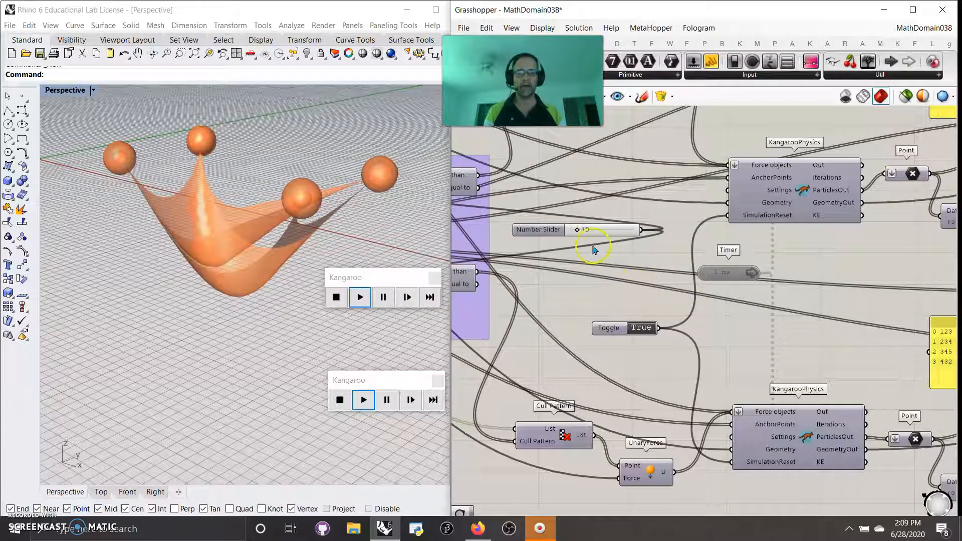
{"action": "left_click_drag", "start_coordinate": [583, 232], "coordinate": [599, 234]}
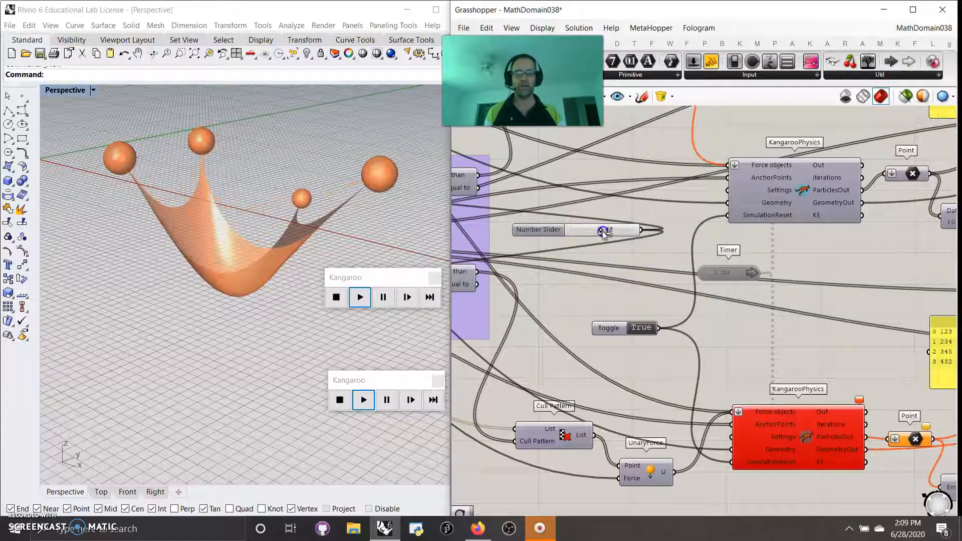
{"action": "left_click", "coordinate": [364, 400]}
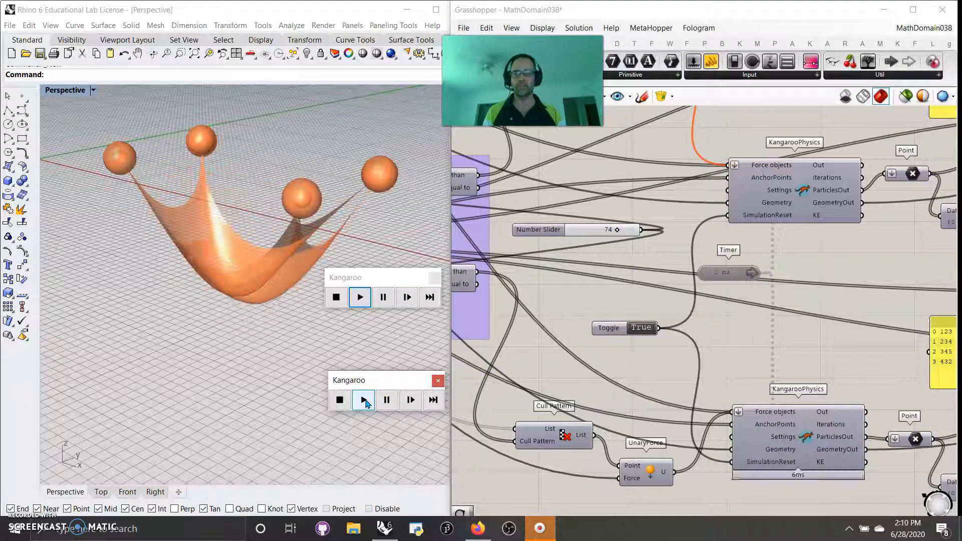
- Set the threshold slider for the Larger Than and Smaller Than operators to 8, then reset and rerun both Kangaroo simulations
{"action": "left_click_drag", "start_coordinate": [618, 230], "coordinate": [578, 236]}
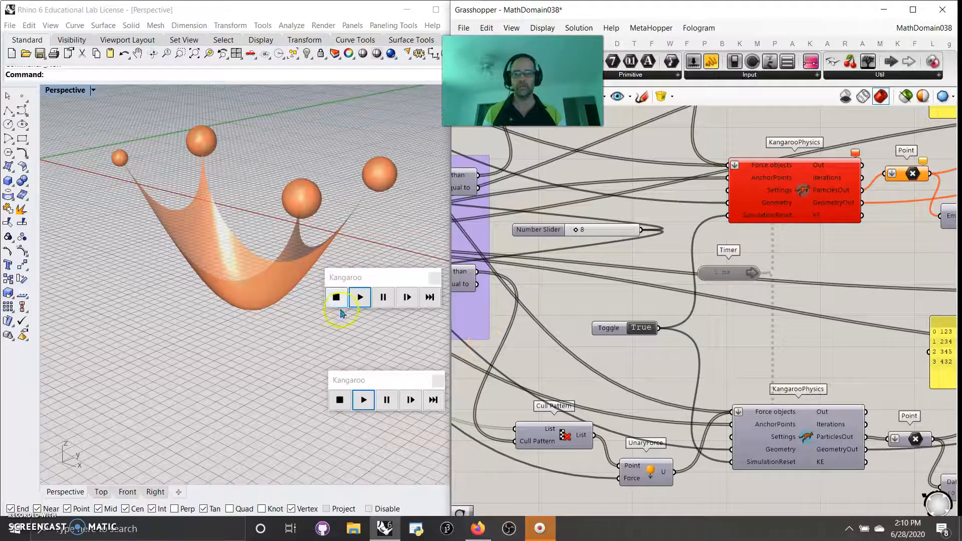
{"action": "left_click", "coordinate": [336, 297]}
{"action": "left_click", "coordinate": [358, 299]}
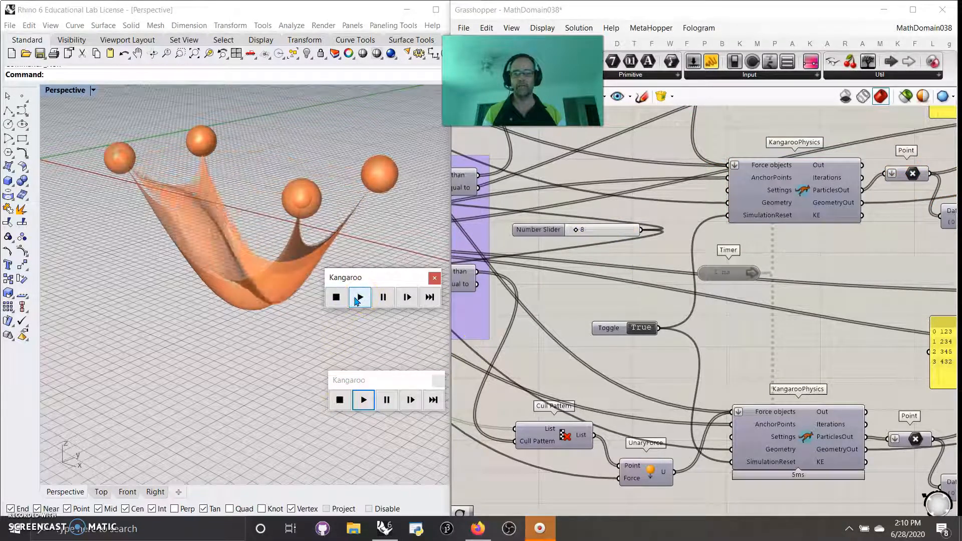
{"action": "left_click", "coordinate": [341, 401]}
{"action": "left_click", "coordinate": [363, 400]}
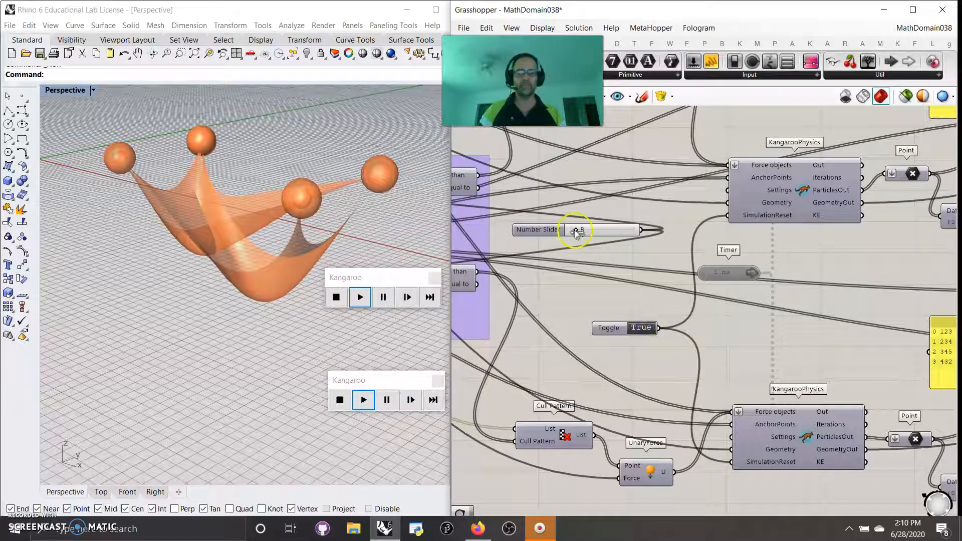
- Select the Mesh and Mesh Sphere components at the end of both branches and preview only the selected components
{"action": "scroll", "coordinate": [577, 258], "scroll_direction": "down", "scroll_amount": 4}
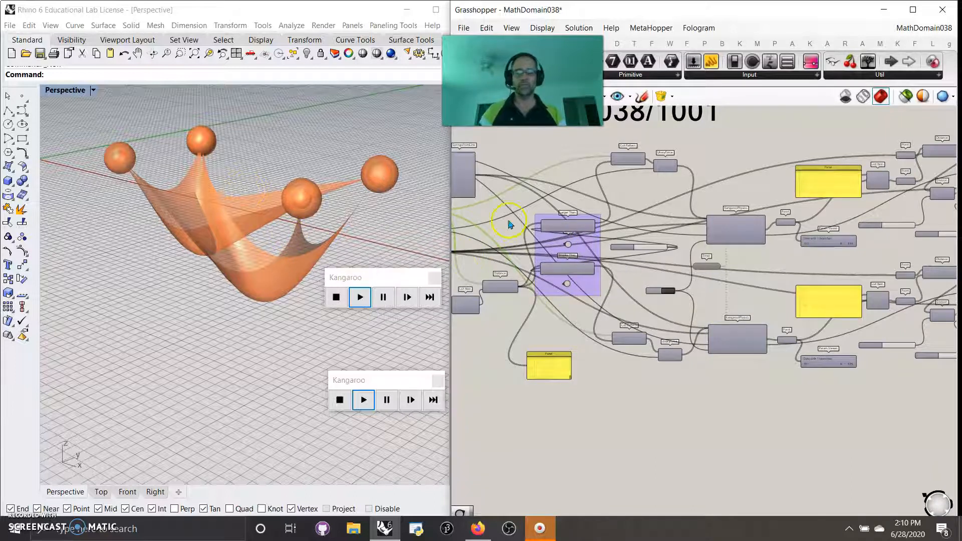
{"action": "right_click_drag", "start_coordinate": [510, 236], "coordinate": [693, 269]}
{"action": "scroll", "coordinate": [641, 270], "scroll_direction": "up", "scroll_amount": 2}
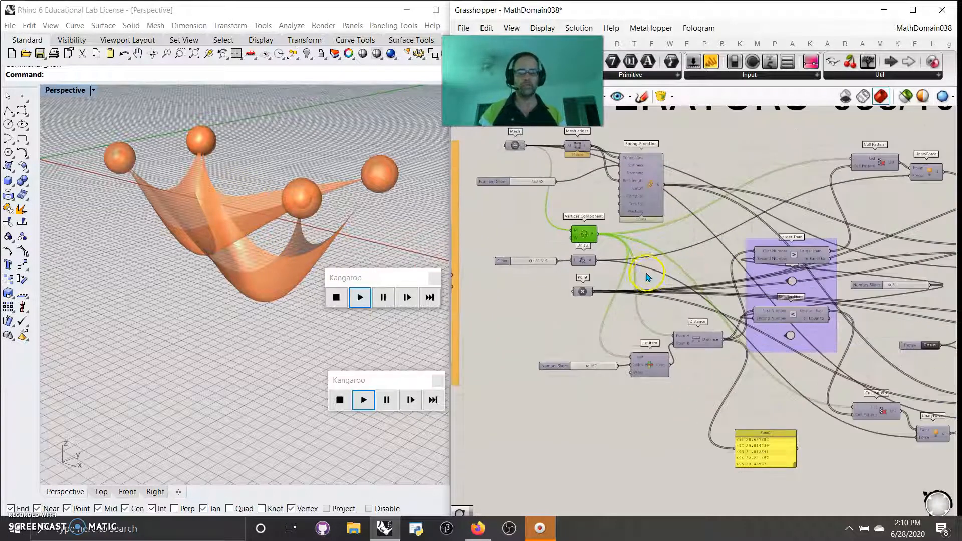
{"action": "scroll", "coordinate": [652, 261], "scroll_direction": "down", "scroll_amount": 3}
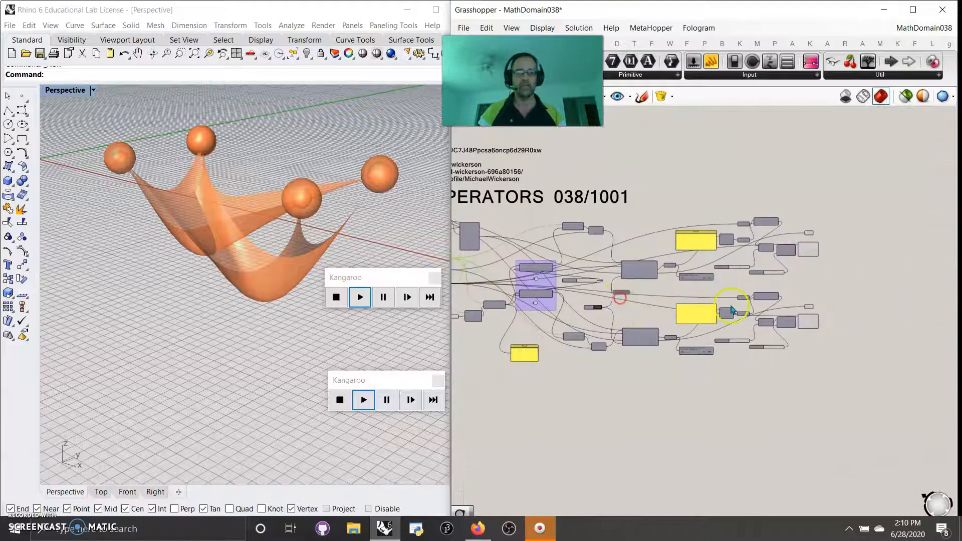
{"action": "left_click_drag", "start_coordinate": [822, 350], "coordinate": [808, 225]}
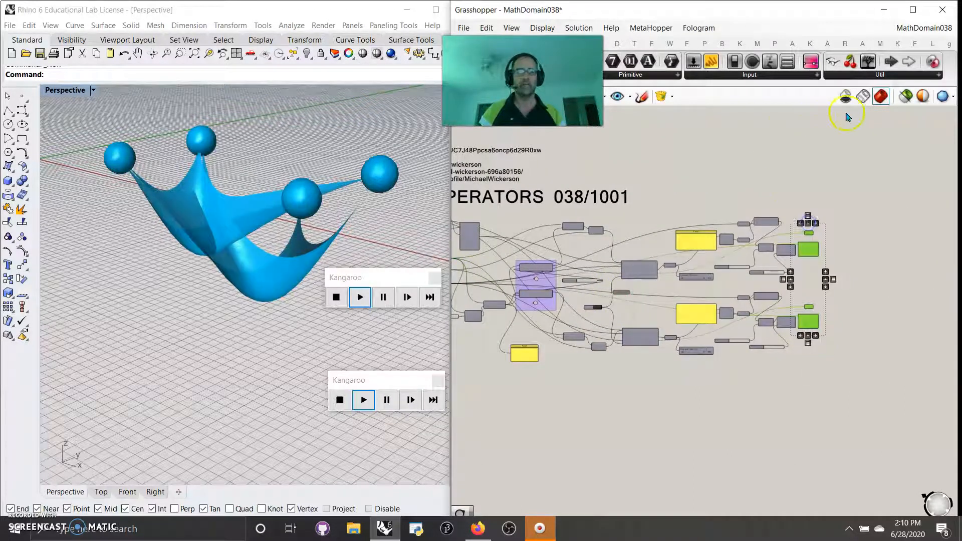
{"action": "left_click", "coordinate": [904, 97]}
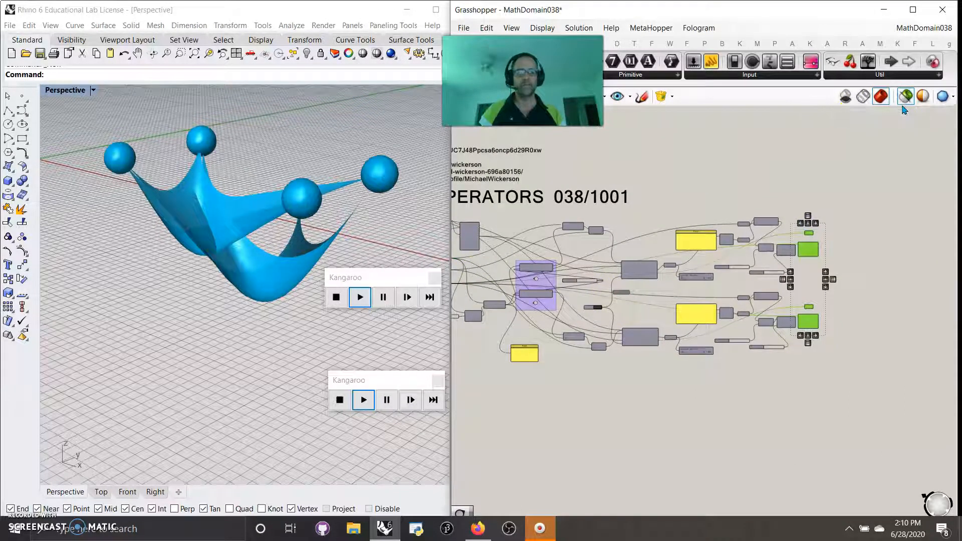
{"action": "left_click_drag", "start_coordinate": [855, 399], "coordinate": [800, 220]}
- Reset and rerun both Kangaroo simulations with only the final meshes previewed, and inspect the resulting surfaces and spheres in the Rhino viewport
{"action": "right_click_drag", "start_coordinate": [605, 410], "coordinate": [762, 432]}
{"action": "scroll", "coordinate": [658, 407], "scroll_direction": "up", "scroll_amount": 3}
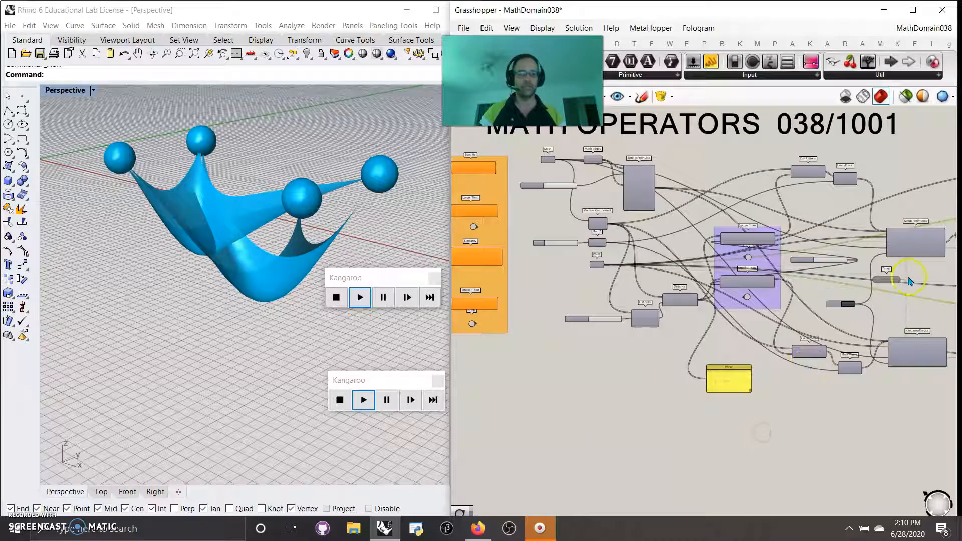
{"action": "left_click", "coordinate": [335, 297]}
{"action": "left_click", "coordinate": [361, 297]}
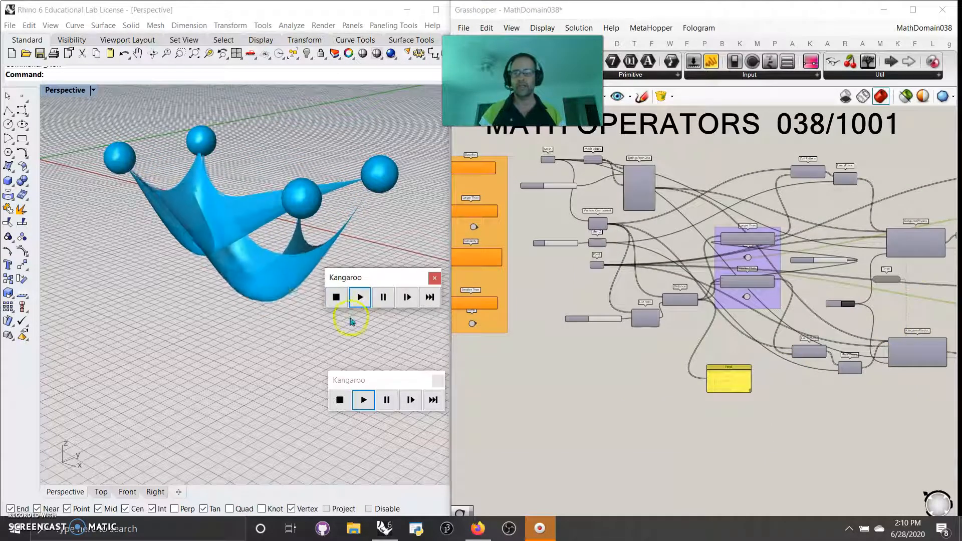
{"action": "left_click", "coordinate": [341, 398]}
{"action": "left_click", "coordinate": [364, 399]}
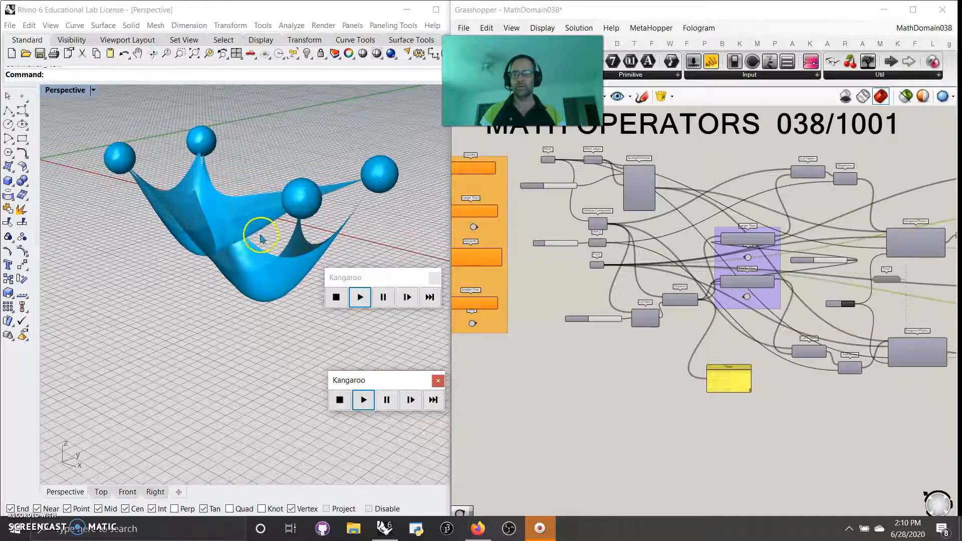
{"action": "scroll", "coordinate": [250, 239], "scroll_direction": "up", "scroll_amount": 2}
{"action": "scroll", "coordinate": [251, 239], "scroll_direction": "up", "scroll_amount": 2}
{"action": "scroll", "coordinate": [252, 239], "scroll_direction": "down", "scroll_amount": 3}
{"action": "right_click_drag", "start_coordinate": [254, 236], "coordinate": [222, 316]}
{"action": "right_click_drag", "start_coordinate": [302, 213], "coordinate": [233, 302]}
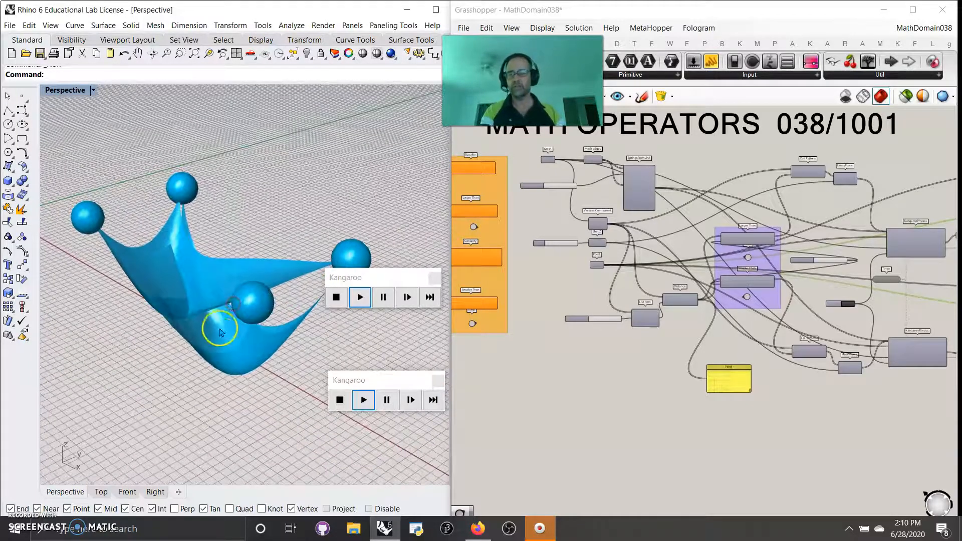
- Examine the Larger Than, Similarity and Smaller Than operators and trace the wiring through List Item, Distance and Cull Pattern to KangarooPhysics
{"action": "scroll", "coordinate": [737, 324], "scroll_direction": "up", "scroll_amount": 4}
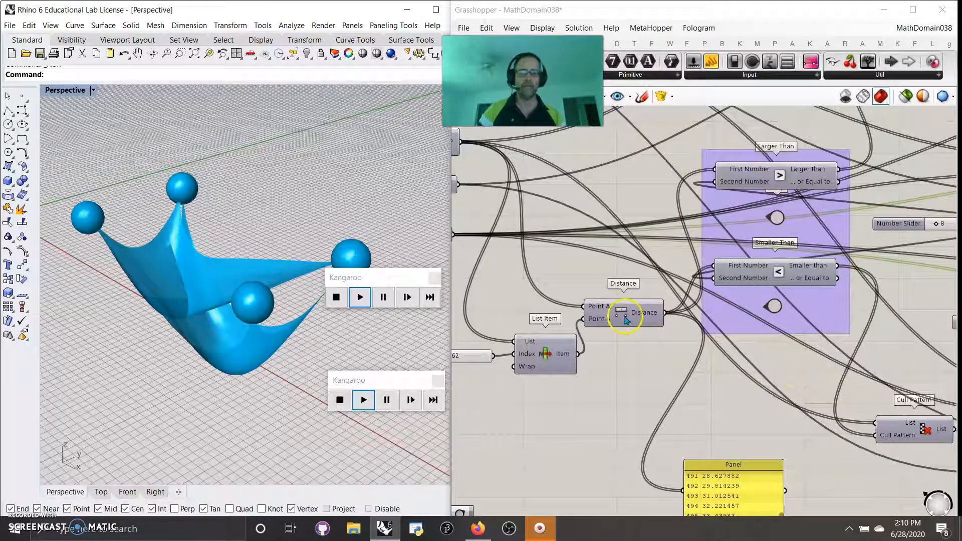
{"action": "right_click_drag", "start_coordinate": [572, 276], "coordinate": [730, 274]}
{"action": "right_click_drag", "start_coordinate": [506, 306], "coordinate": [743, 361]}
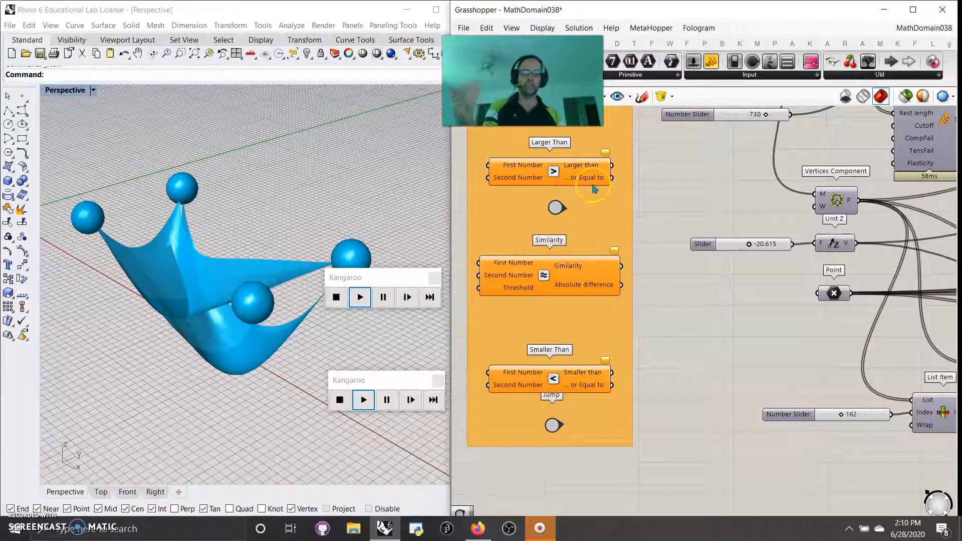
{"action": "right_click_drag", "start_coordinate": [746, 375], "coordinate": [494, 327]}
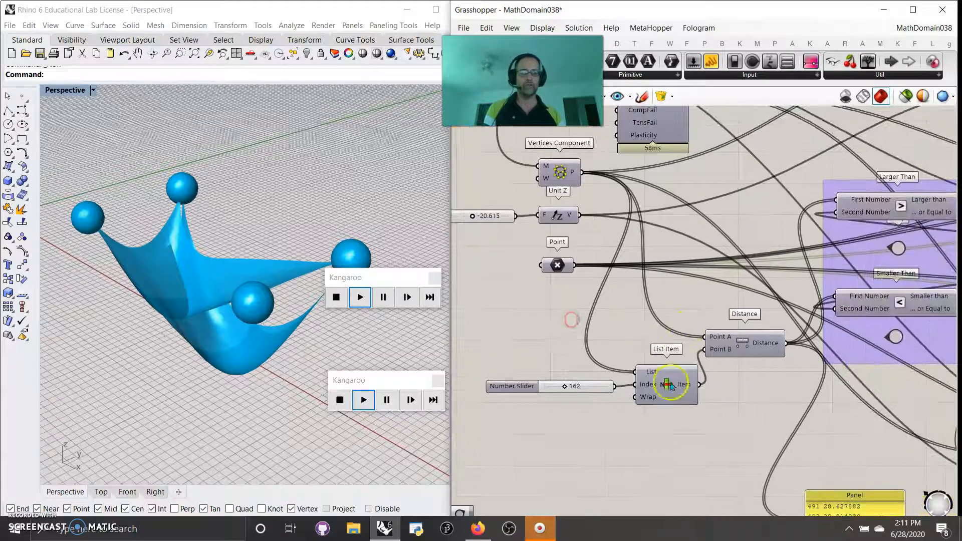
{"action": "right_click_drag", "start_coordinate": [742, 299], "coordinate": [574, 350]}
{"action": "scroll", "coordinate": [634, 309], "scroll_direction": "down", "scroll_amount": 3}
{"action": "right_click_drag", "start_coordinate": [581, 296], "coordinate": [501, 256]}
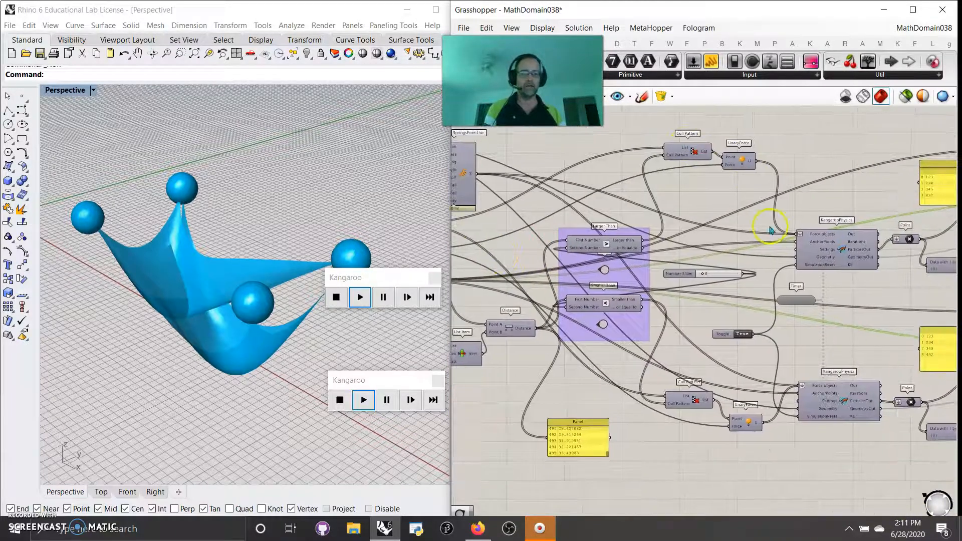
{"action": "scroll", "coordinate": [812, 250], "scroll_direction": "up", "scroll_amount": 1}
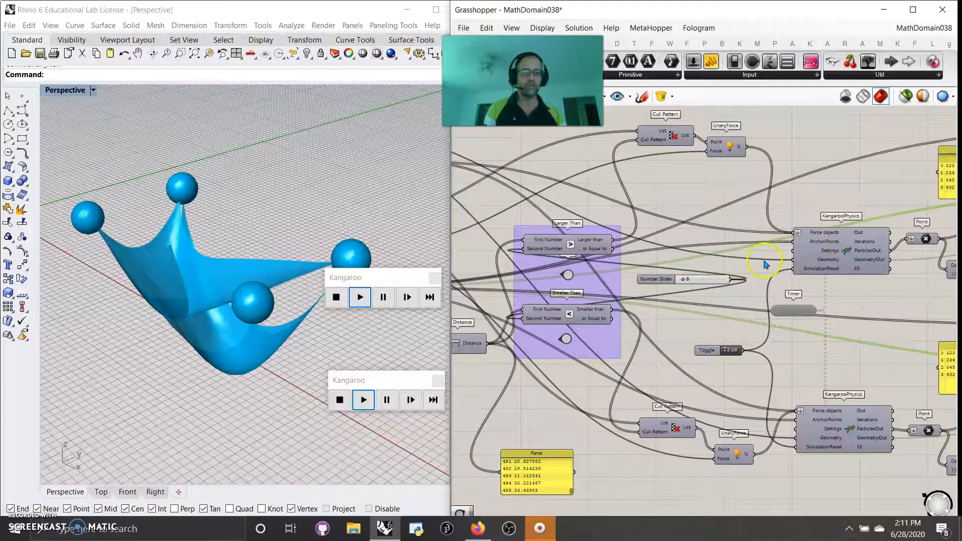
{"action": "scroll", "coordinate": [765, 264], "scroll_direction": "down", "scroll_amount": 5}
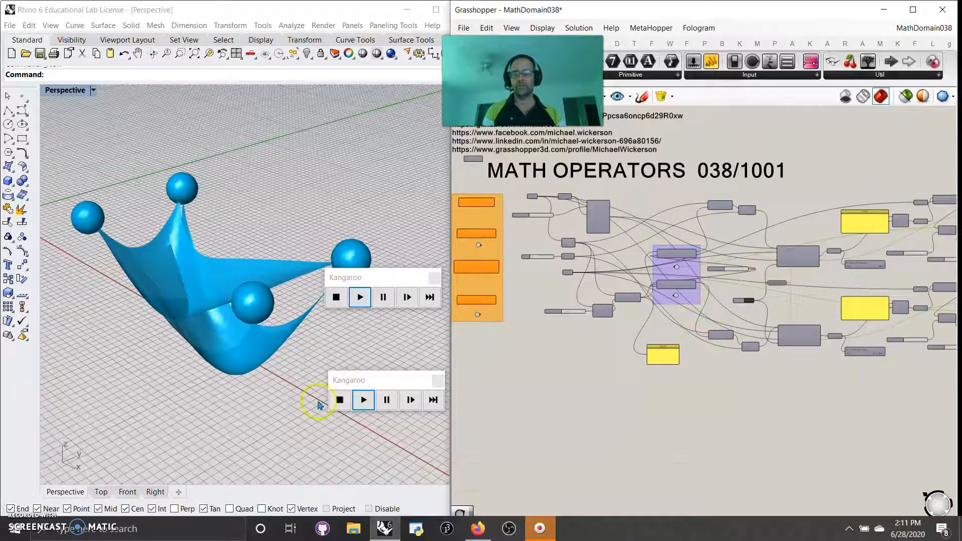
- Reset both Kangaroo simulations to the flat mesh and start them again
{"action": "left_click", "coordinate": [339, 401]}
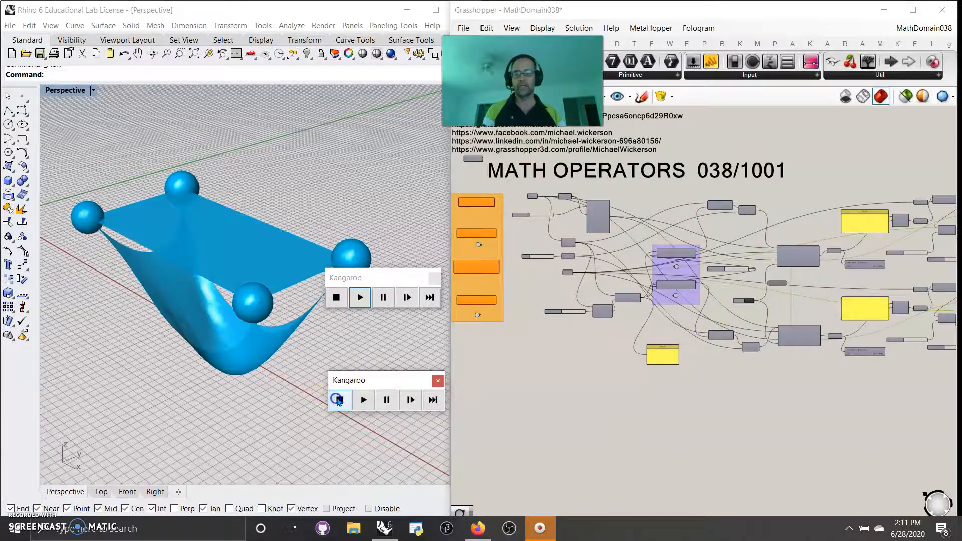
{"action": "left_click", "coordinate": [336, 297]}
{"action": "left_click", "coordinate": [360, 298]}
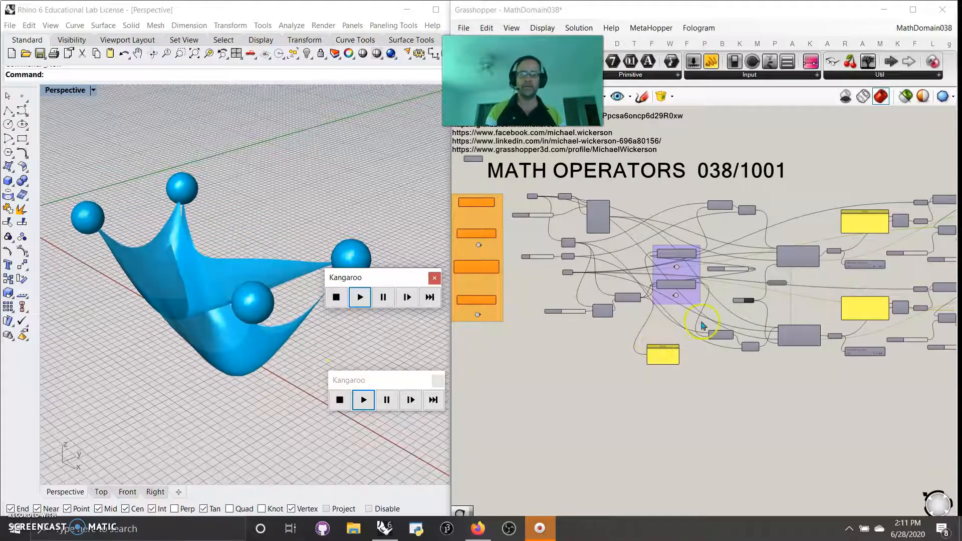
- Set the lower sphere group's Jitter seed slider to 7 and its Division slider to 3.84, then run the Kangaroo simulation
{"action": "right_click_drag", "start_coordinate": [819, 392], "coordinate": [696, 380]}
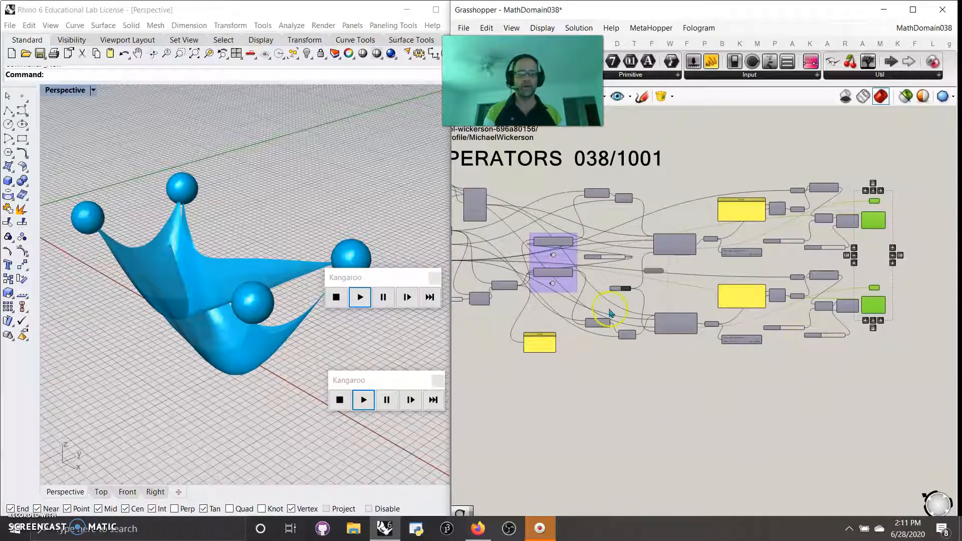
{"action": "scroll", "coordinate": [240, 289], "scroll_direction": "up", "scroll_amount": 4}
{"action": "scroll", "coordinate": [799, 323], "scroll_direction": "up", "scroll_amount": 5}
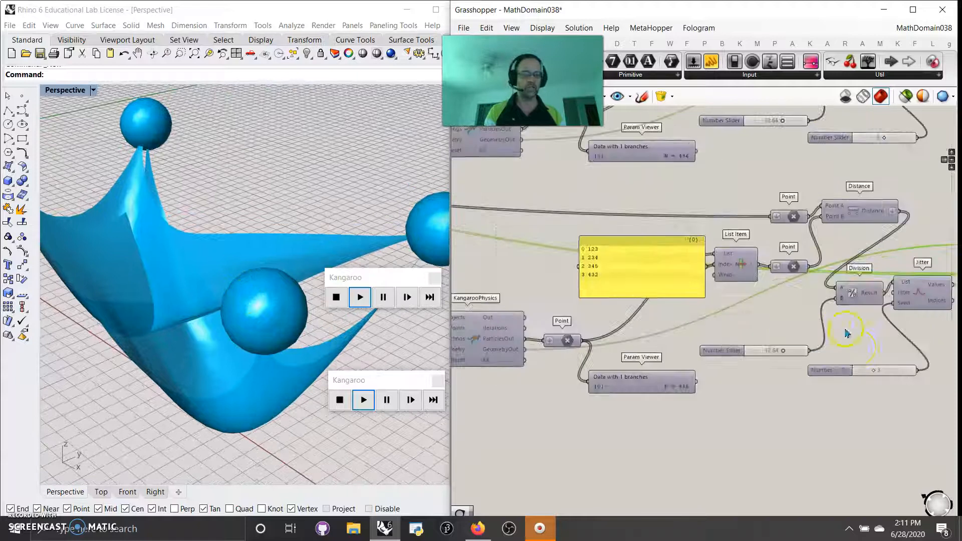
{"action": "left_click_drag", "start_coordinate": [877, 376], "coordinate": [903, 379]}
{"action": "right_click_drag", "start_coordinate": [861, 339], "coordinate": [826, 357]}
{"action": "left_click_drag", "start_coordinate": [734, 369], "coordinate": [707, 370]}
{"action": "left_click", "coordinate": [363, 400]}
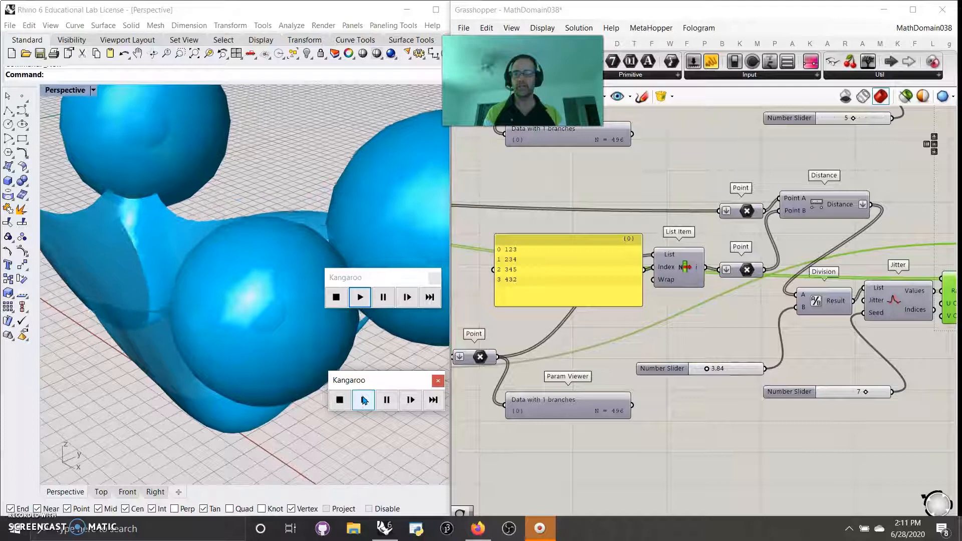
- Set the upper sphere group's Division slider to 11.04, then reset and rerun the upper Kangaroo simulation
{"action": "right_click_drag", "start_coordinate": [726, 315], "coordinate": [657, 394]}
{"action": "right_click_drag", "start_coordinate": [649, 212], "coordinate": [632, 286]}
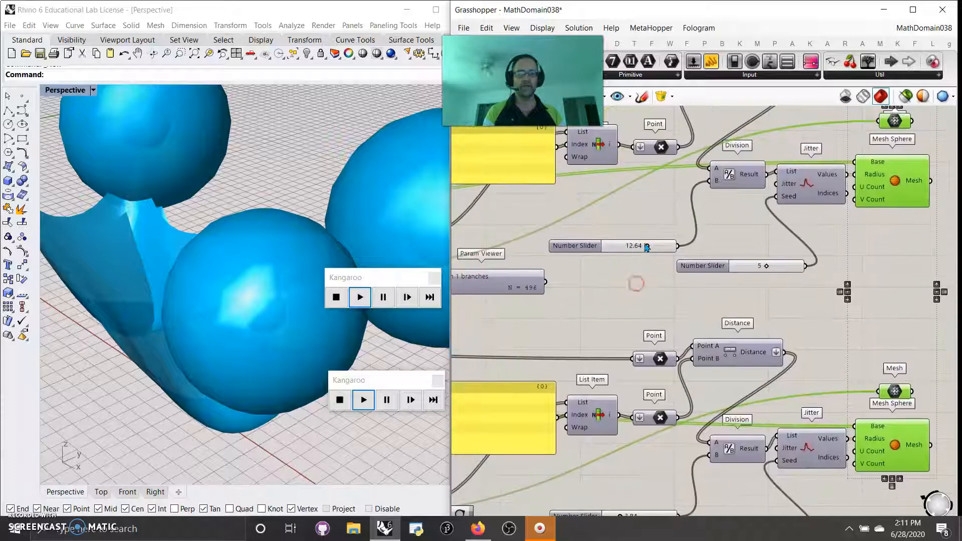
{"action": "left_click", "coordinate": [646, 244]}
{"action": "mouse_move", "coordinate": [644, 244]}
{"action": "left_mouse_down"}
{"action": "mouse_move", "coordinate": [612, 245]}
{"action": "mouse_move", "coordinate": [640, 247]}
{"action": "left_mouse_up"}
{"action": "left_click", "coordinate": [336, 297]}
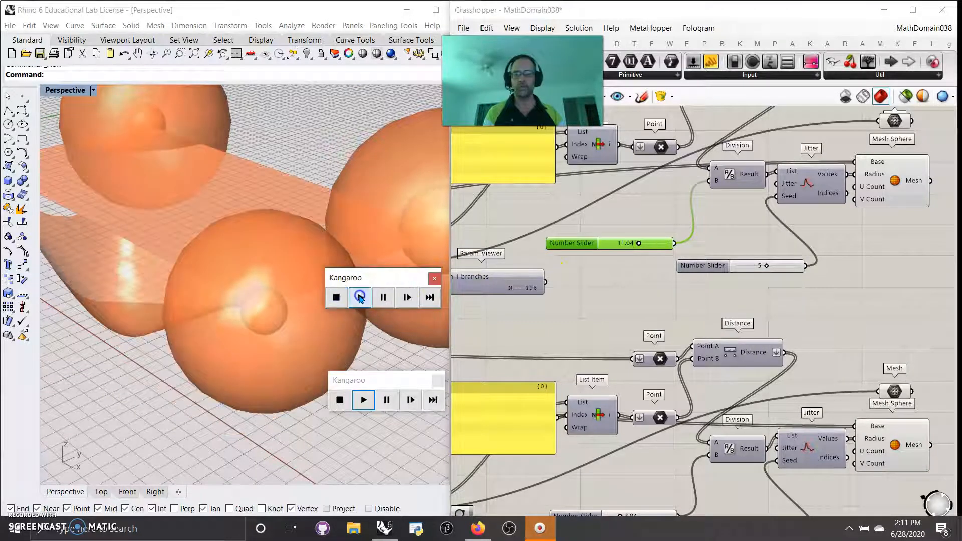
- Reset the lower Kangaroo simulation, select the lower Mesh and Mesh Sphere components, rerun it and inspect the surfaces from a wider view
{"action": "left_click", "coordinate": [349, 388]}
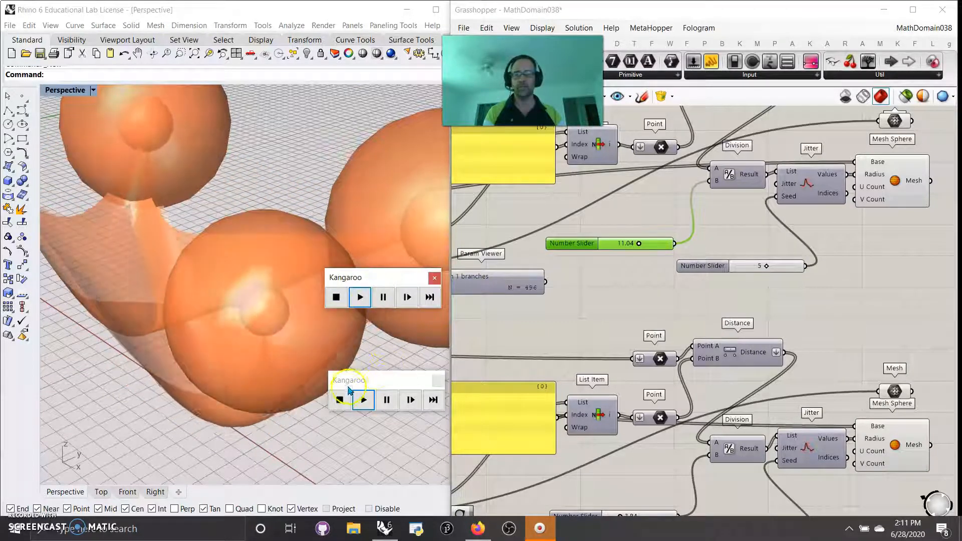
{"action": "left_click", "coordinate": [340, 399]}
{"action": "left_click_drag", "start_coordinate": [911, 231], "coordinate": [883, 124]}
{"action": "left_click_drag", "start_coordinate": [905, 486], "coordinate": [877, 366]}
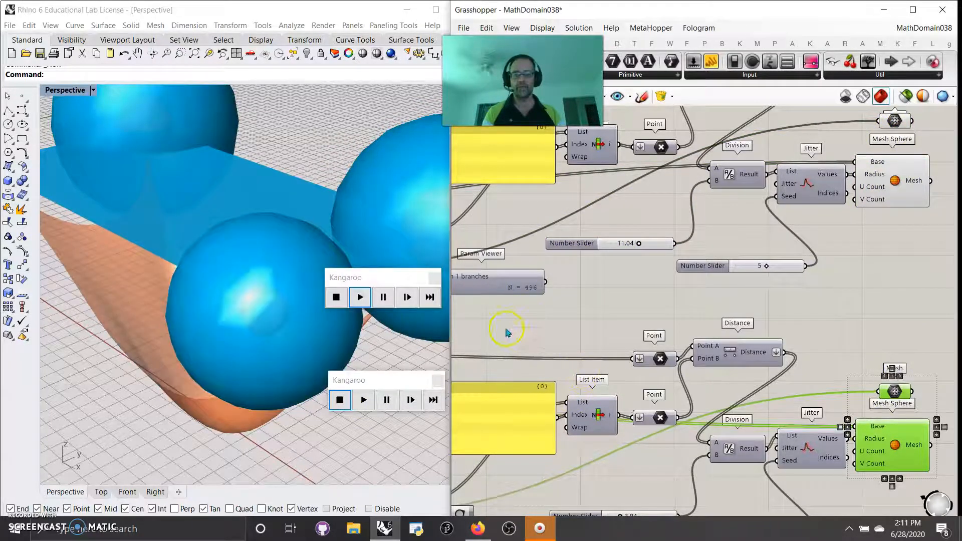
{"action": "left_click", "coordinate": [354, 399]}
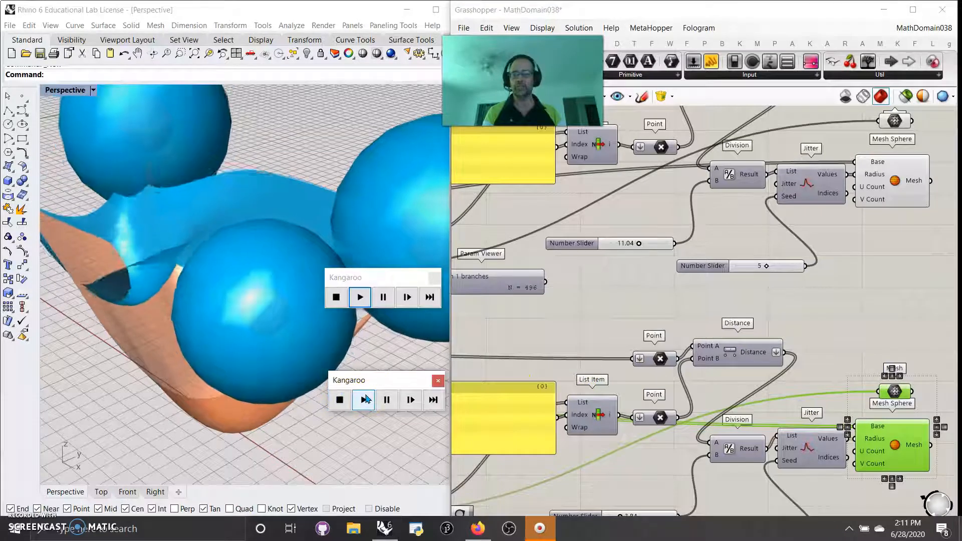
{"action": "right_click_drag", "start_coordinate": [254, 321], "coordinate": [236, 313]}
{"action": "right_click_drag", "start_coordinate": [204, 355], "coordinate": [208, 381]}
- Review the definition back from the sphere groups to the orange group of Larger Than, Similarity and Smaller Than operators
{"action": "right_click_drag", "start_coordinate": [504, 341], "coordinate": [726, 307]}
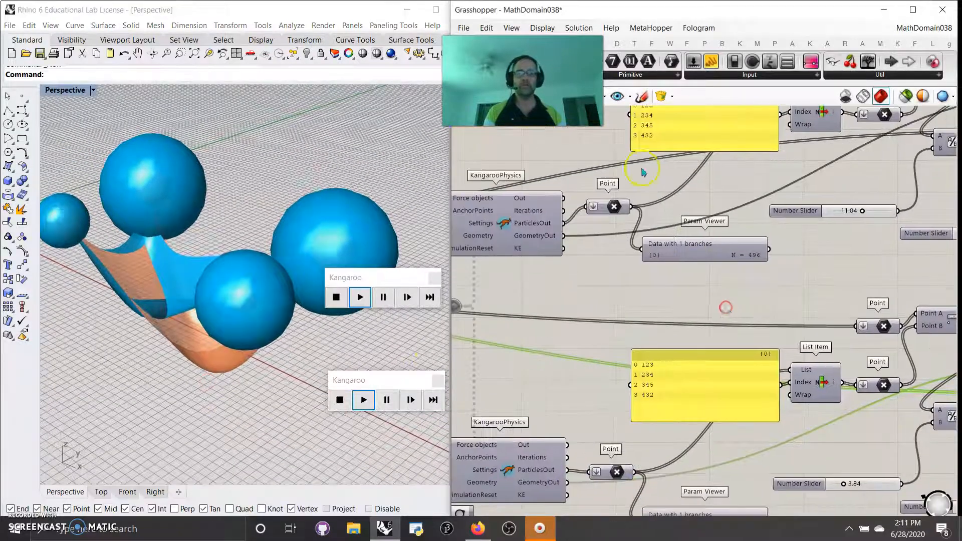
{"action": "right_click_drag", "start_coordinate": [525, 314], "coordinate": [813, 301]}
{"action": "right_click_drag", "start_coordinate": [564, 324], "coordinate": [726, 300]}
{"action": "scroll", "coordinate": [725, 292], "scroll_direction": "down", "scroll_amount": 4}
{"action": "right_click_drag", "start_coordinate": [625, 332], "coordinate": [753, 334]}
{"action": "scroll", "coordinate": [596, 281], "scroll_direction": "up", "scroll_amount": 3}
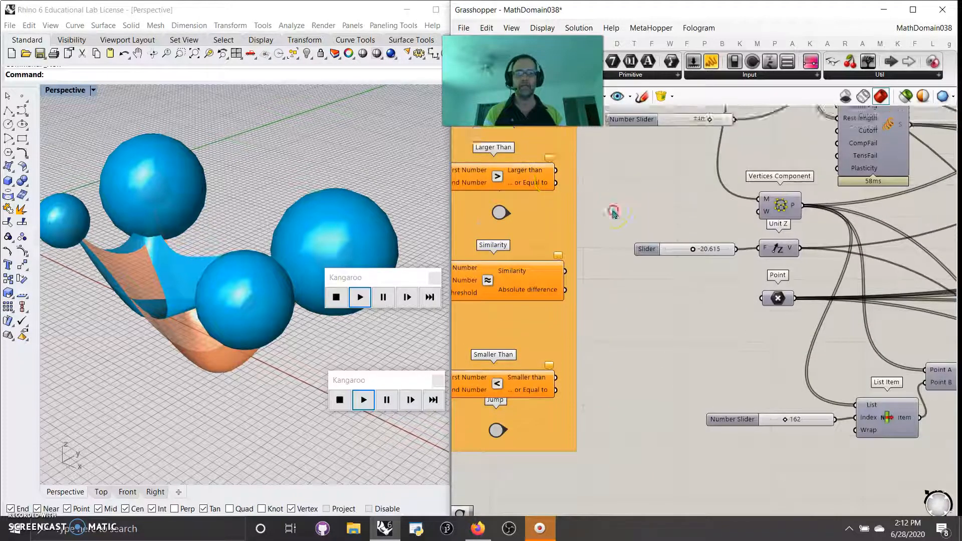
{"action": "scroll", "coordinate": [599, 292], "scroll_direction": "up", "scroll_amount": 2}
{"action": "right_click_drag", "start_coordinate": [640, 359], "coordinate": [686, 192]}
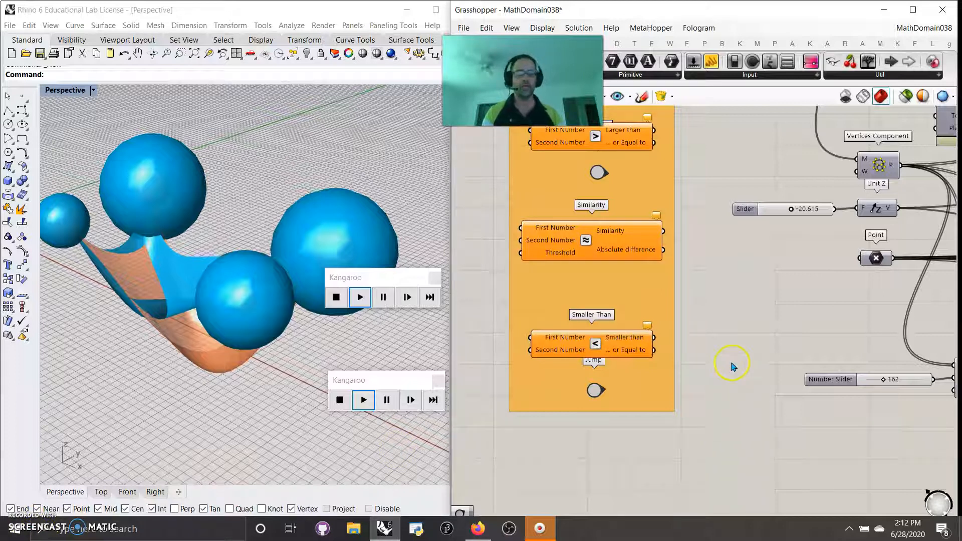
- Examine the two KangarooPhysics components and identify where the UnaryForce and Mesh edges components come from
{"action": "scroll", "coordinate": [732, 366], "scroll_direction": "down", "scroll_amount": 6}
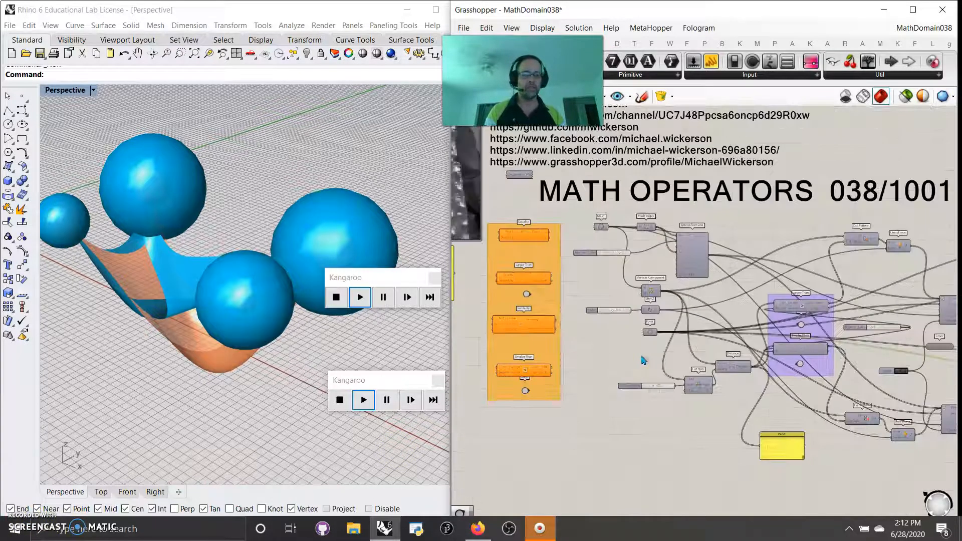
{"action": "right_click_drag", "start_coordinate": [693, 444], "coordinate": [554, 450]}
{"action": "right_click_drag", "start_coordinate": [838, 370], "coordinate": [694, 408]}
{"action": "scroll", "coordinate": [694, 411], "scroll_direction": "up", "scroll_amount": 5}
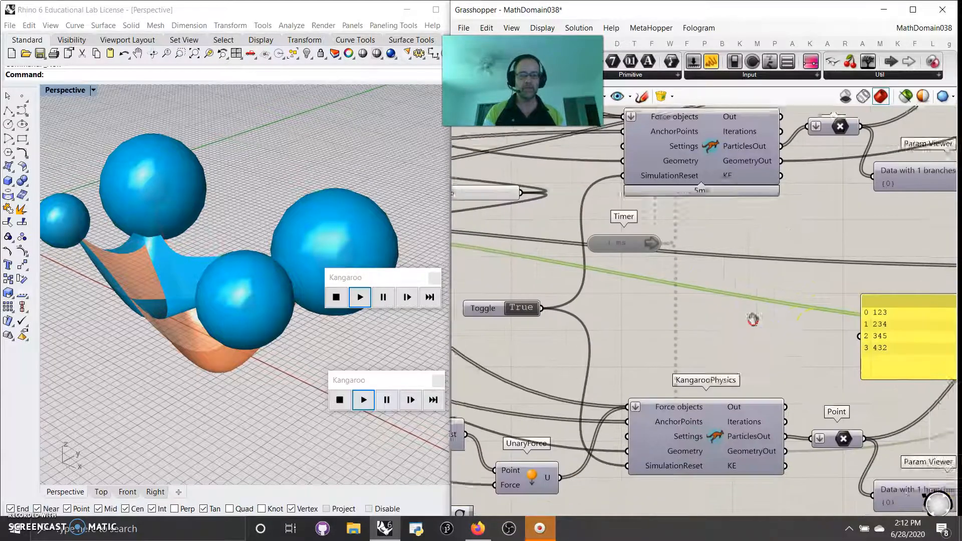
{"action": "scroll", "coordinate": [770, 310], "scroll_direction": "down", "scroll_amount": 3}
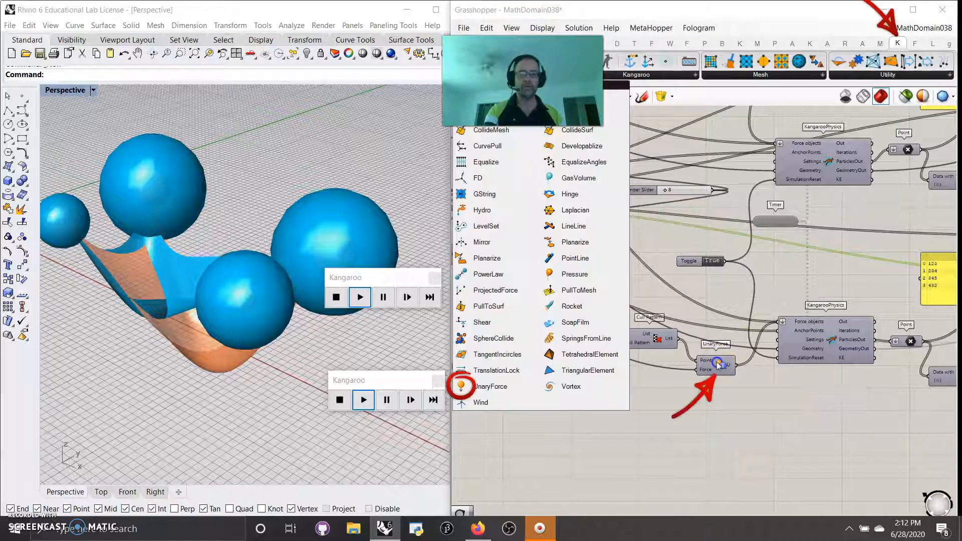
{"action": "mouse_move", "coordinate": [619, 269]}
{"action": "right_mouse_down"}
{"action": "mouse_move", "coordinate": [838, 423]}
{"action": "mouse_move", "coordinate": [881, 474]}
{"action": "right_mouse_up"}
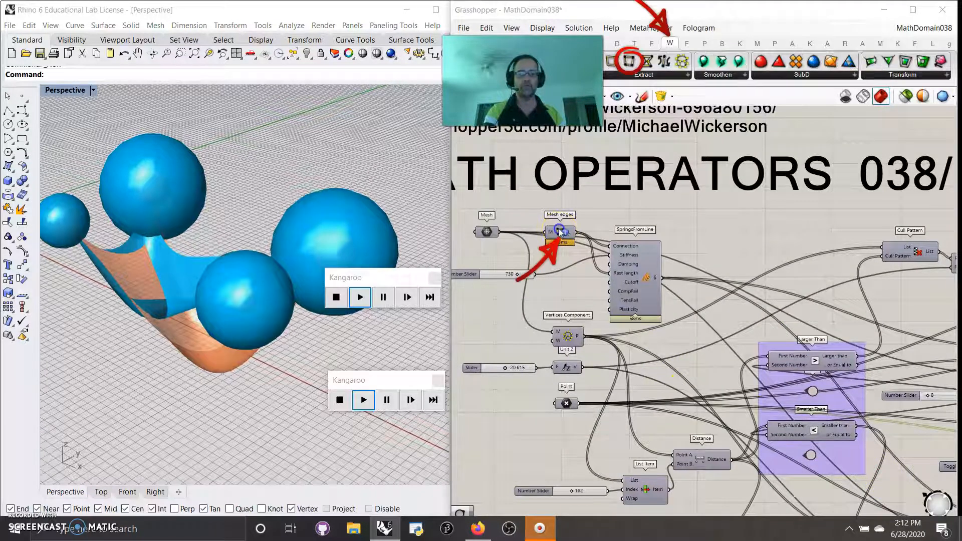